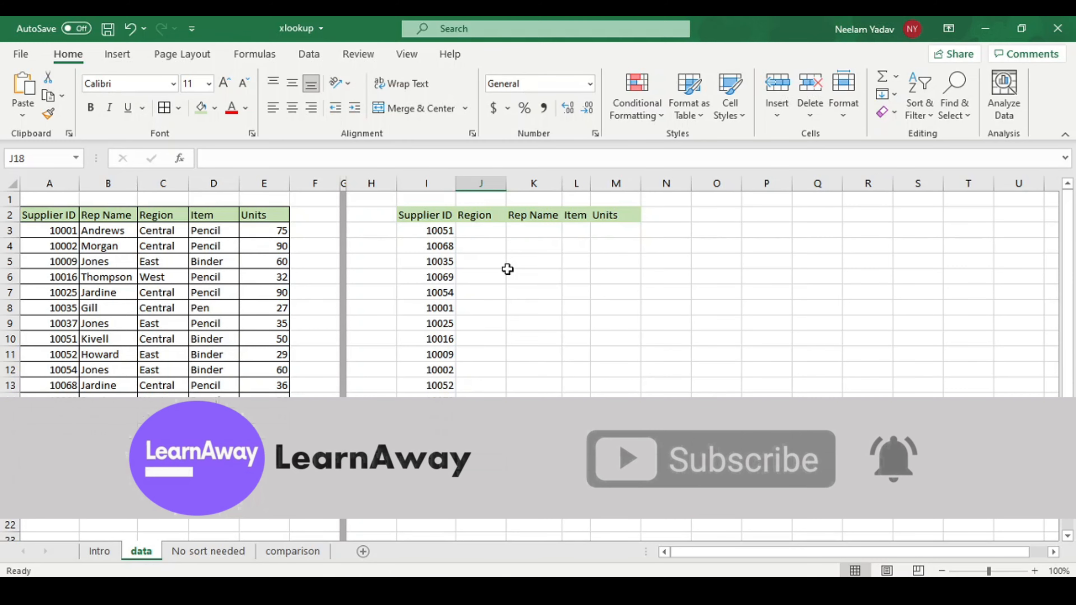
Start a VLOOKUP formula in K3 and read the function's help on the information its syntax needs
{"action": "left_click", "coordinate": [534, 232]}
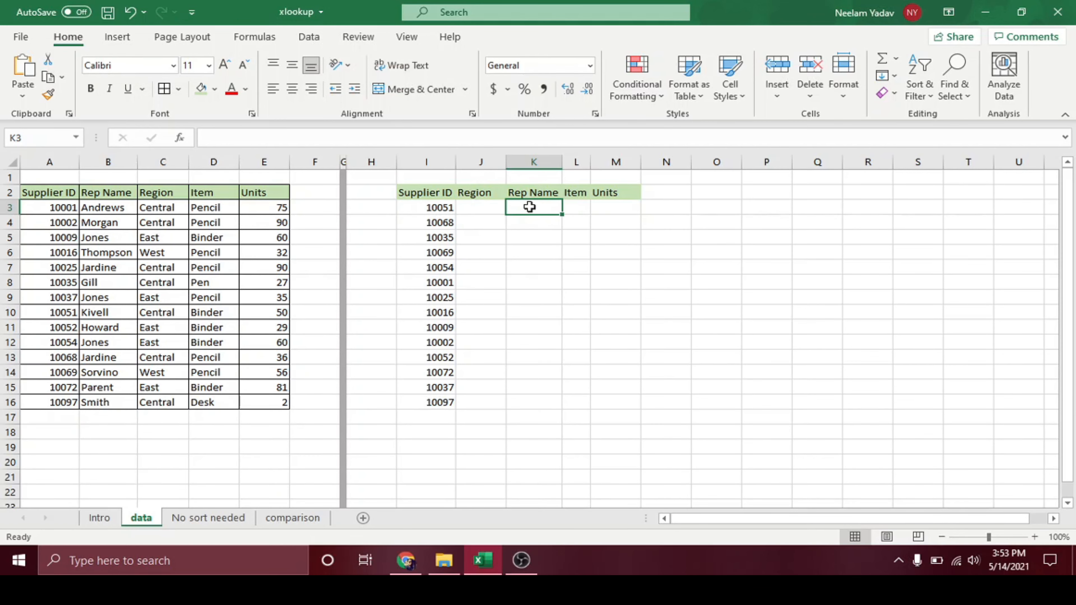
{"action": "type", "text": "="}
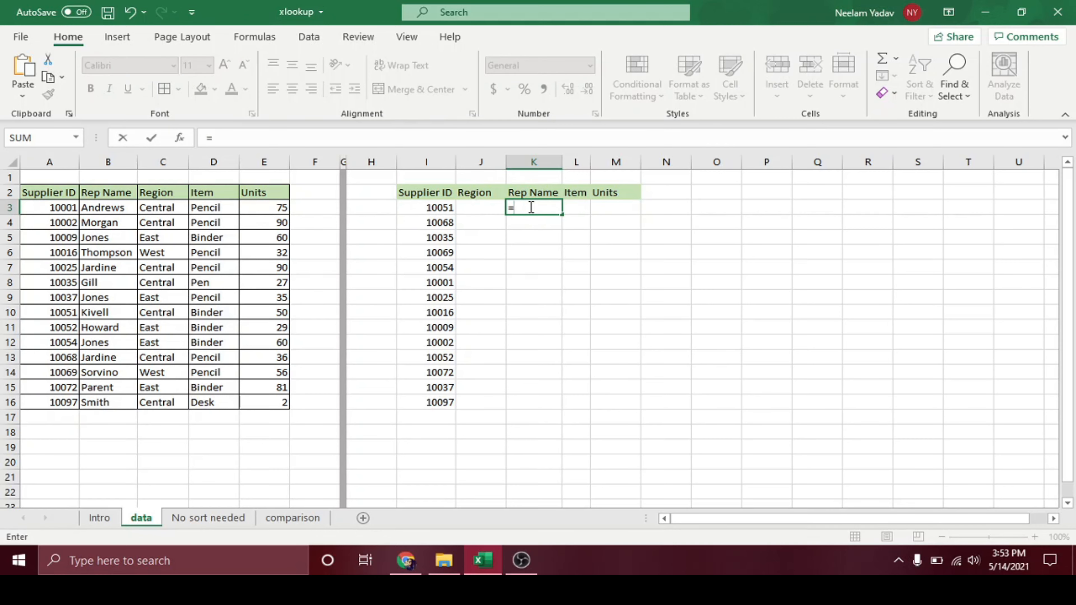
{"action": "type", "text": "vl"}
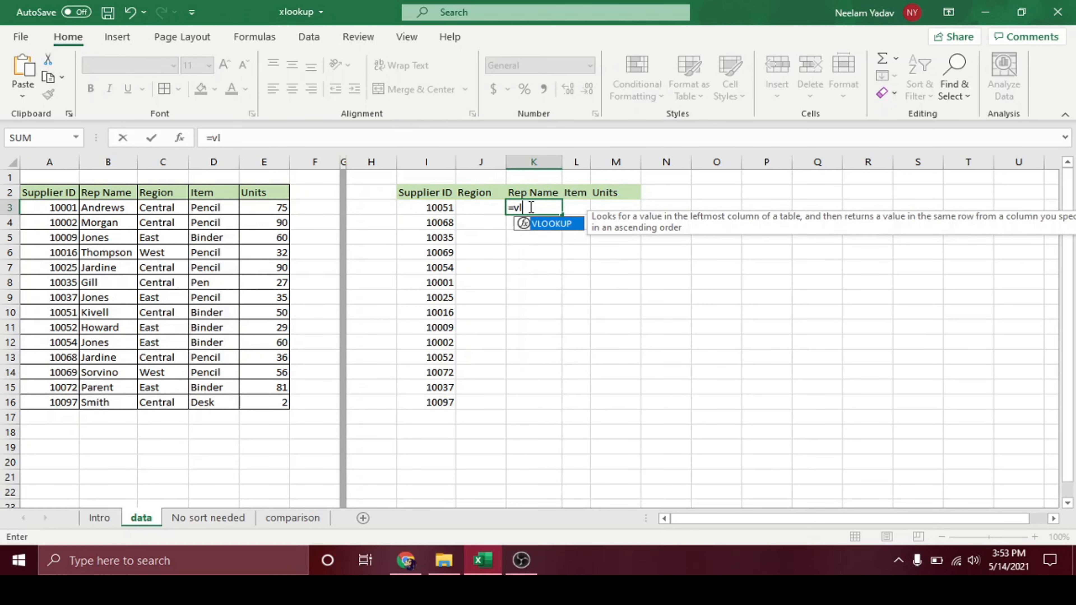
{"action": "double_click", "coordinate": [548, 224]}
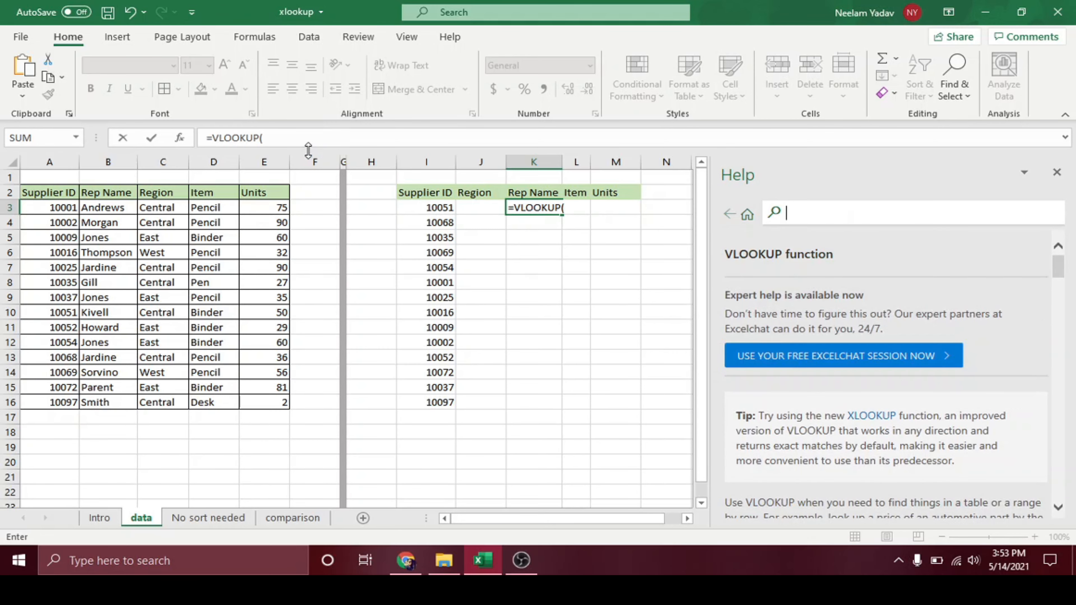
{"action": "left_click", "coordinate": [299, 137]}
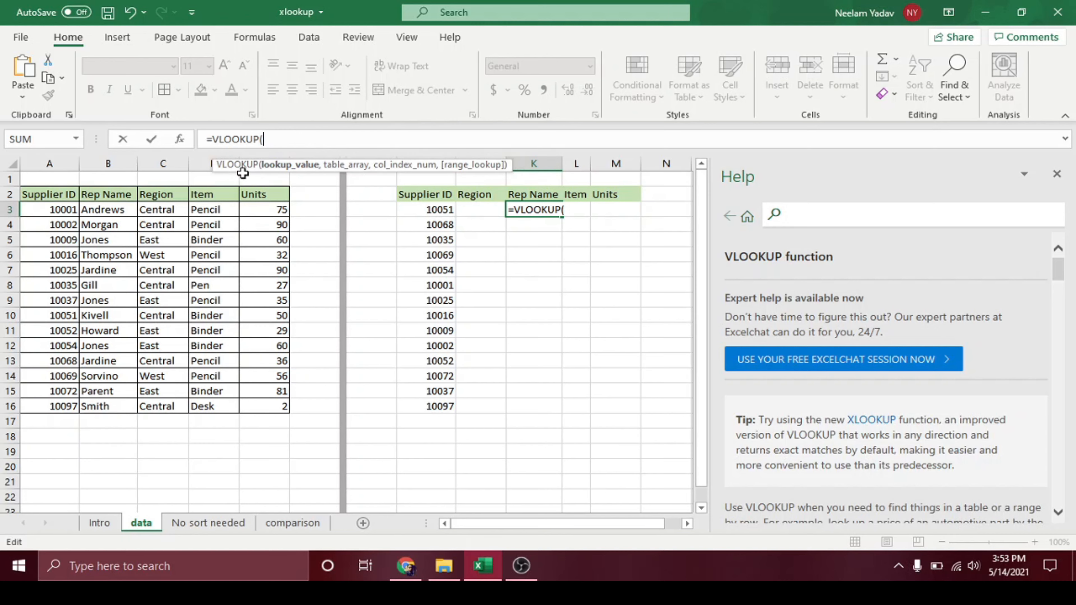
{"action": "mouse_move", "coordinate": [1064, 278]}
{"action": "left_mouse_down"}
{"action": "mouse_move", "coordinate": [1064, 315]}
{"action": "mouse_move", "coordinate": [1060, 270]}
{"action": "left_mouse_up"}
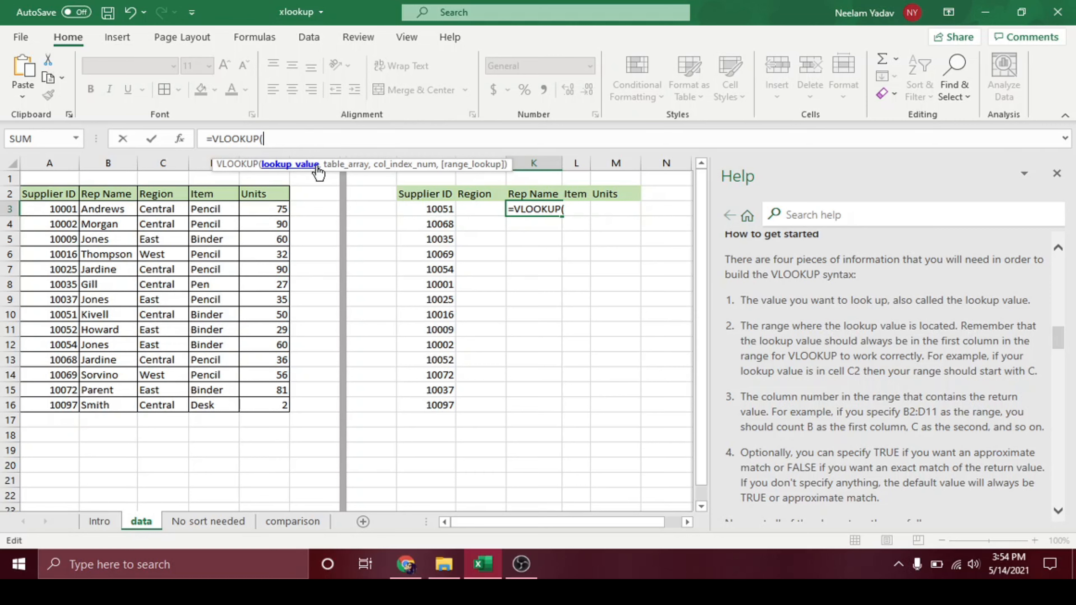
Complete the K3 formula as =VLOOKUP(I3,A3:E16,2,FALSE), using I3 as lookup value, column 2 and exact match
{"action": "left_click", "coordinate": [436, 209]}
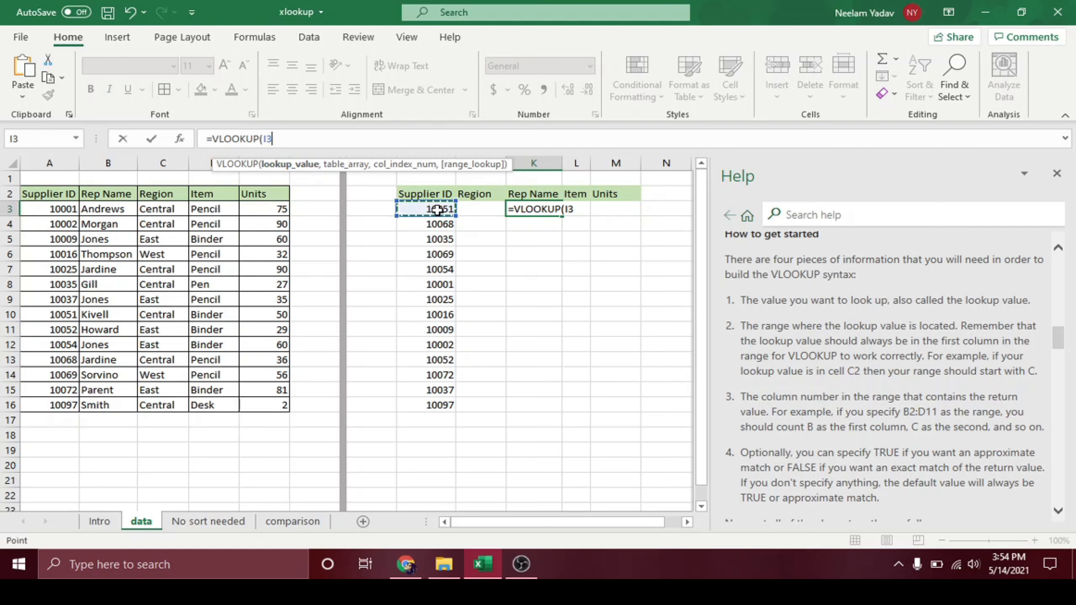
{"action": "type", "text": ","}
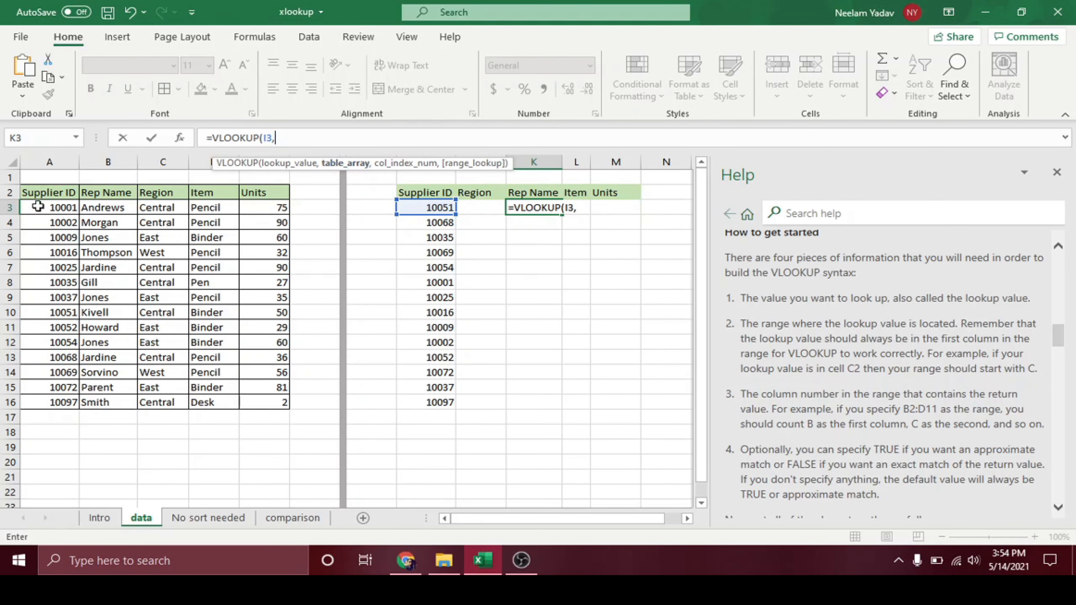
{"action": "left_click_drag", "start_coordinate": [37, 206], "coordinate": [258, 396]}
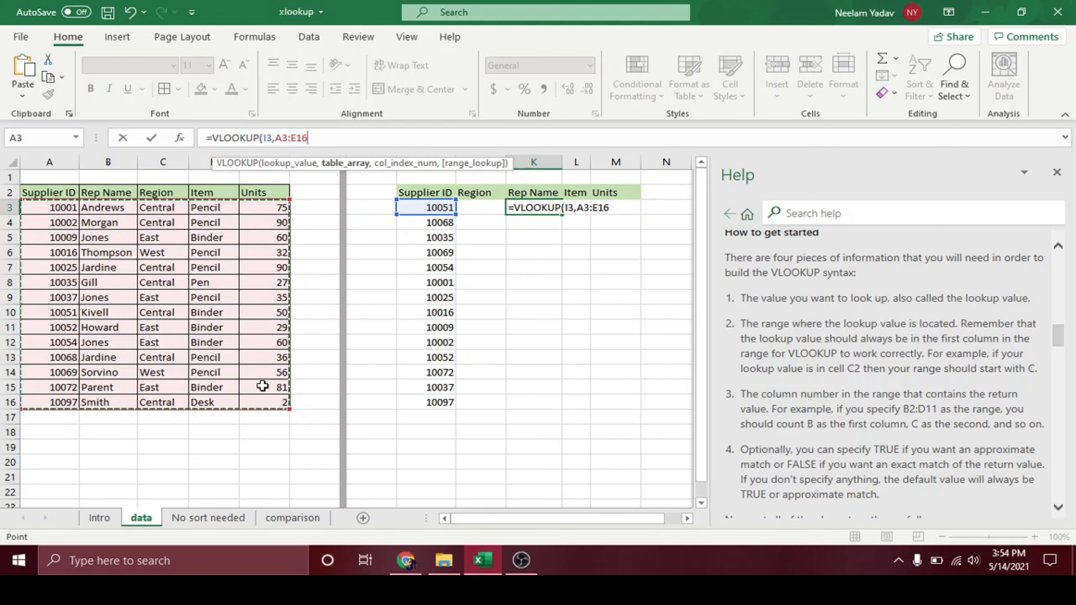
{"action": "type", "text": ",2"}
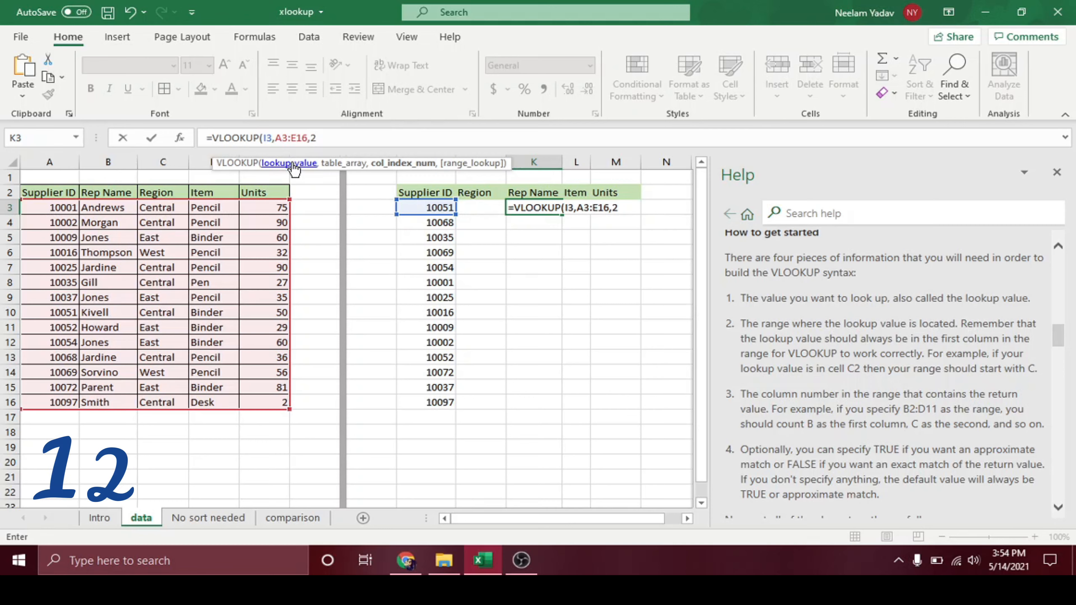
{"action": "type", "text": ","}
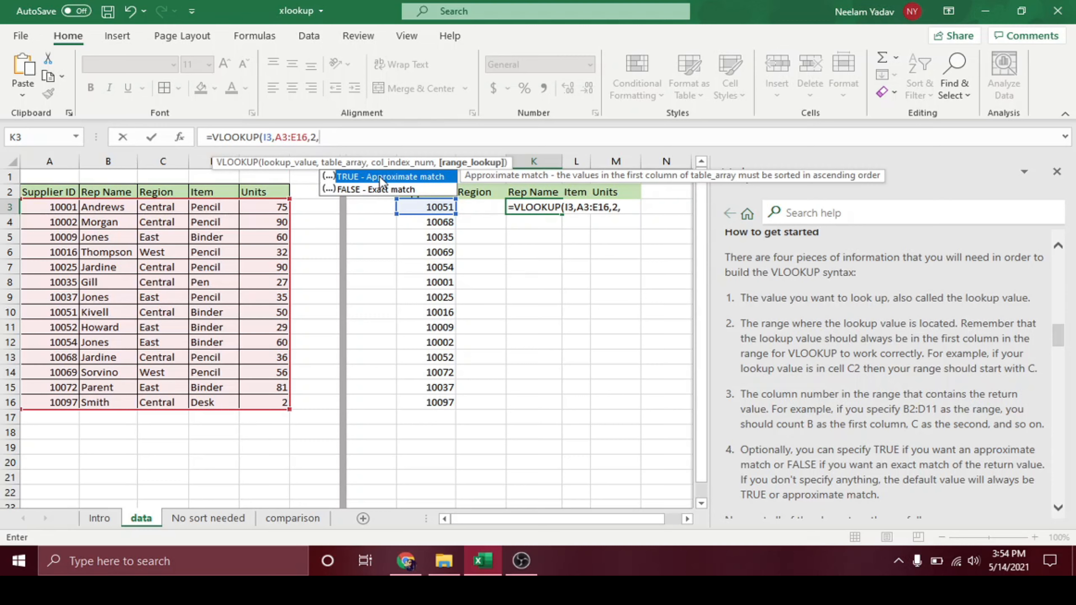
{"action": "double_click", "coordinate": [371, 190]}
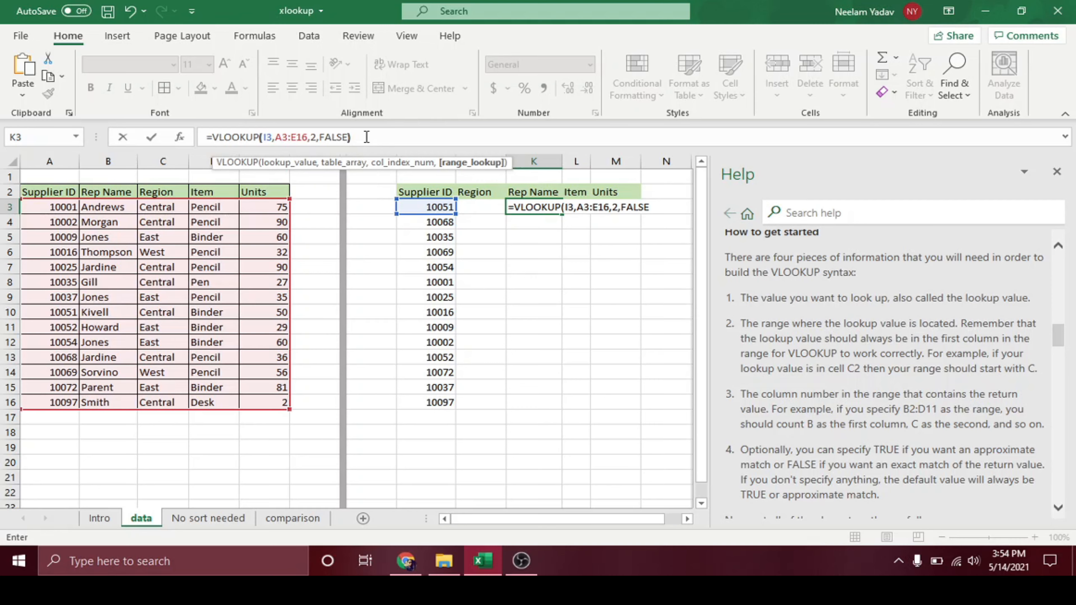
{"action": "key", "text": "ctrl+Return"}
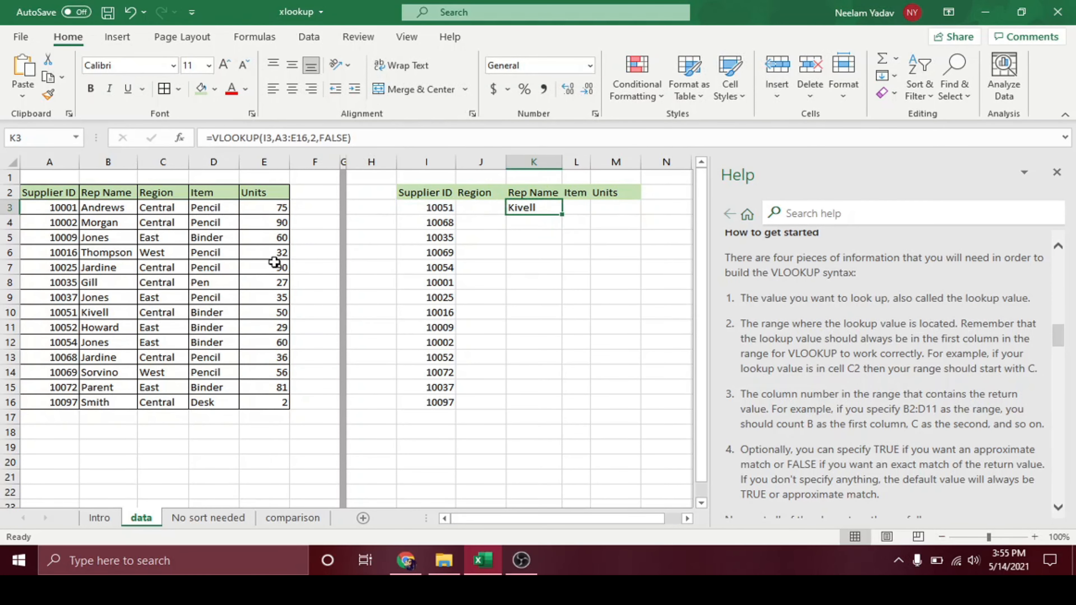
Compare supplier 10051's row in the source table with the Region, Item and Units cells of its lookup row
{"action": "left_click", "coordinate": [69, 314]}
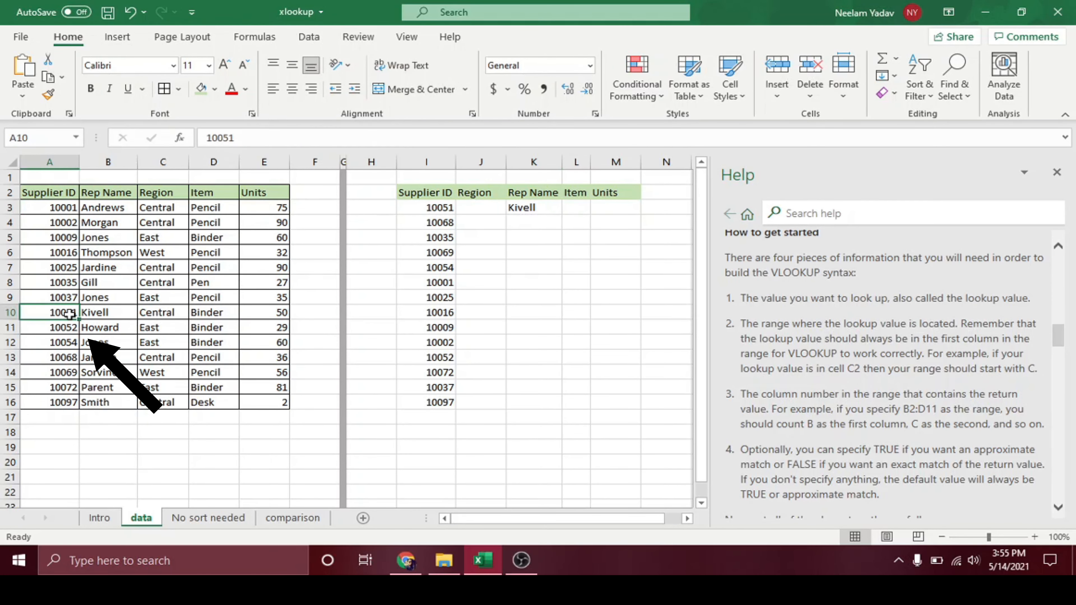
{"action": "left_click_drag", "start_coordinate": [69, 313], "coordinate": [273, 314]}
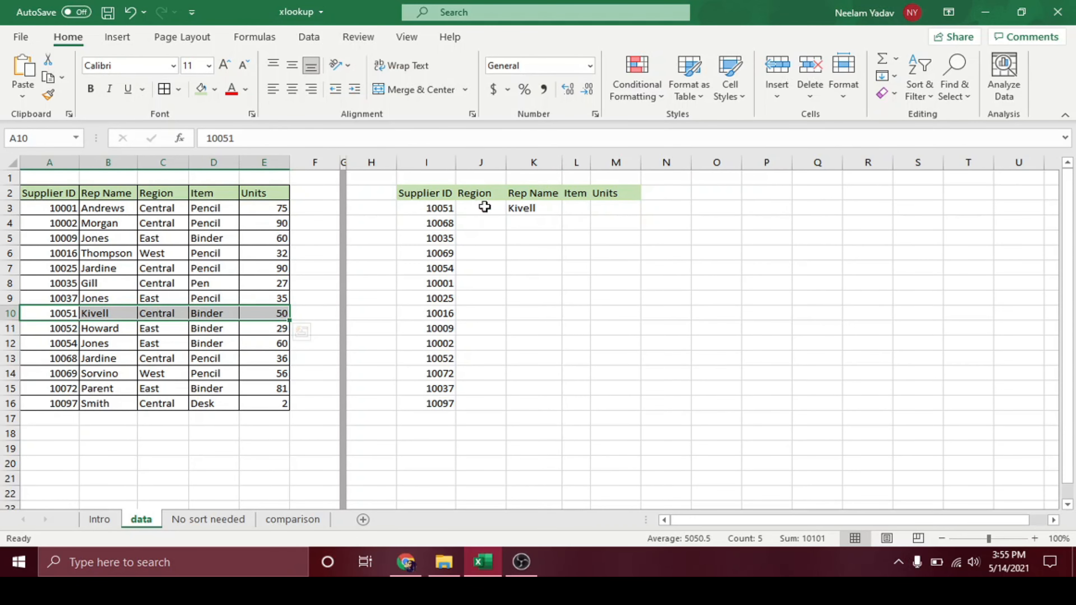
{"action": "left_click", "coordinate": [484, 207]}
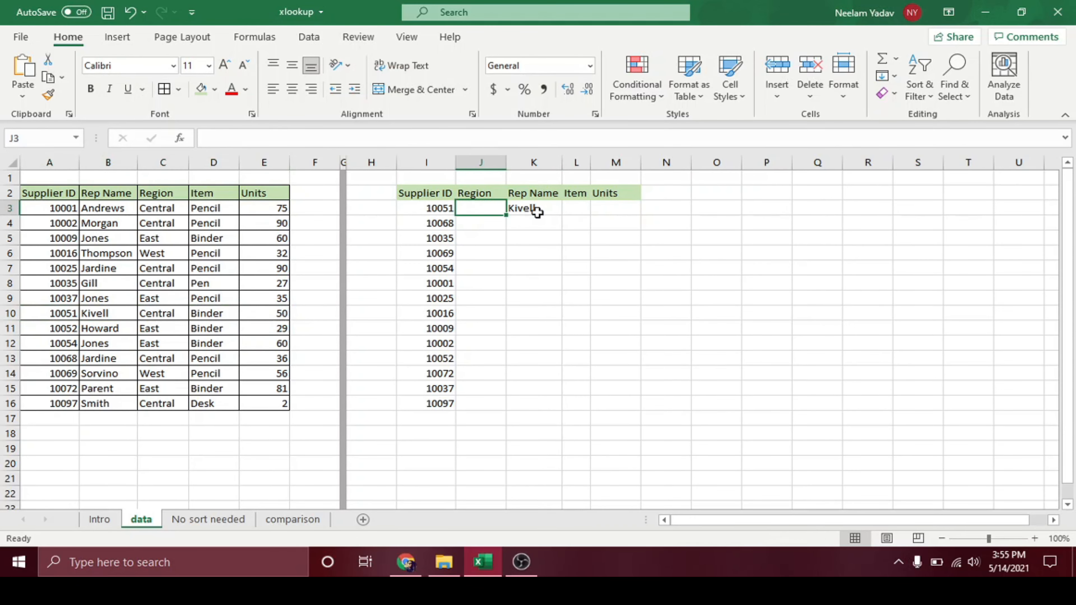
{"action": "left_click", "coordinate": [576, 209]}
{"action": "left_click", "coordinate": [628, 209]}
{"action": "left_click", "coordinate": [483, 208]}
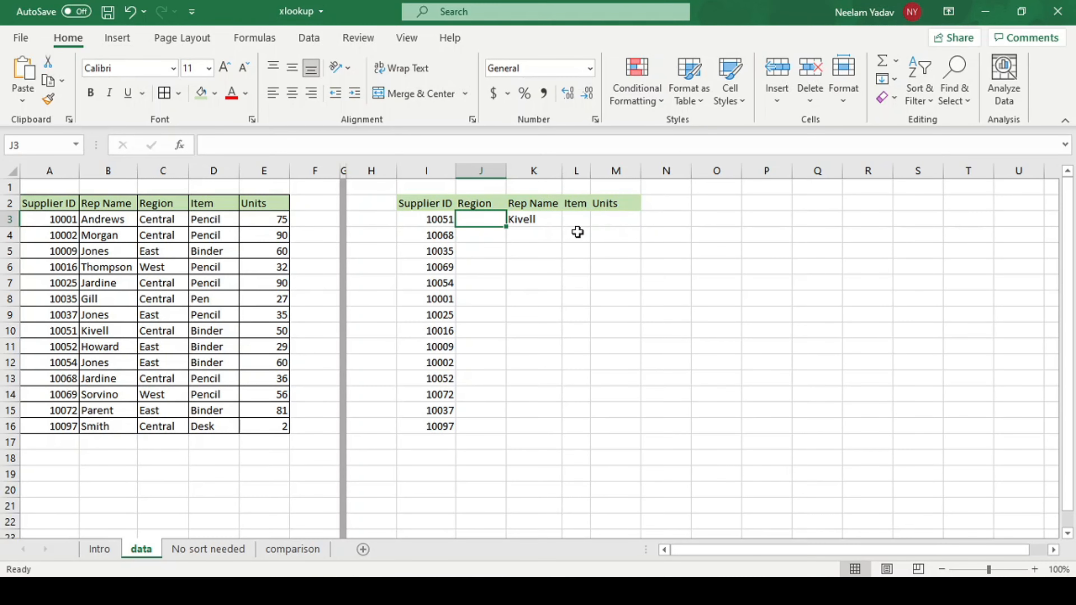
Make the table range in the K3 formula absolute as $A$3:$E$16 and fill the formula down to K16
{"action": "left_click", "coordinate": [538, 220]}
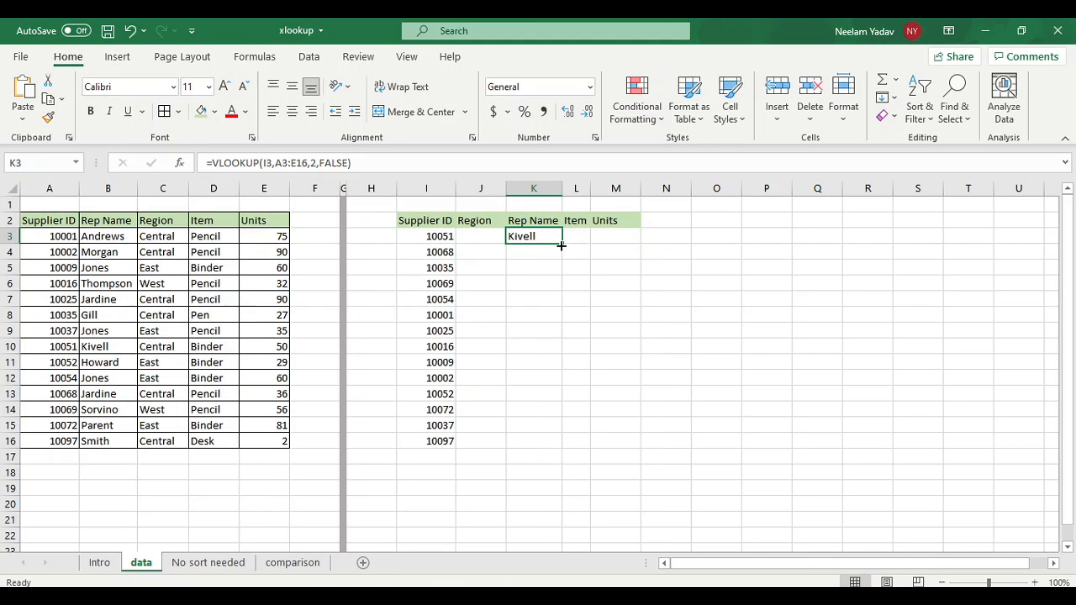
{"action": "left_click", "coordinate": [277, 163]}
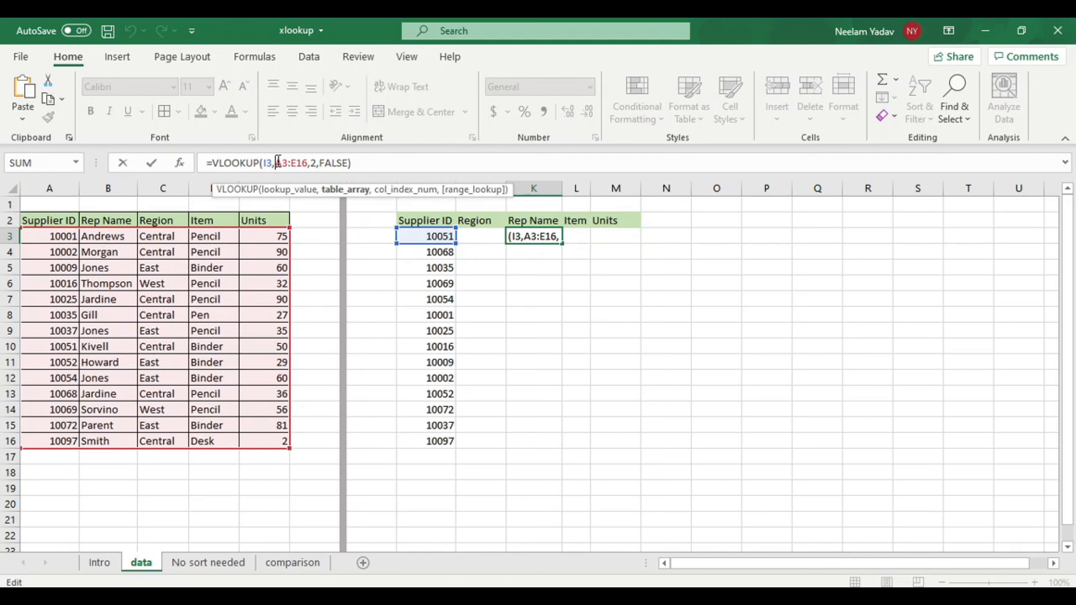
{"action": "type", "text": "$A$"}
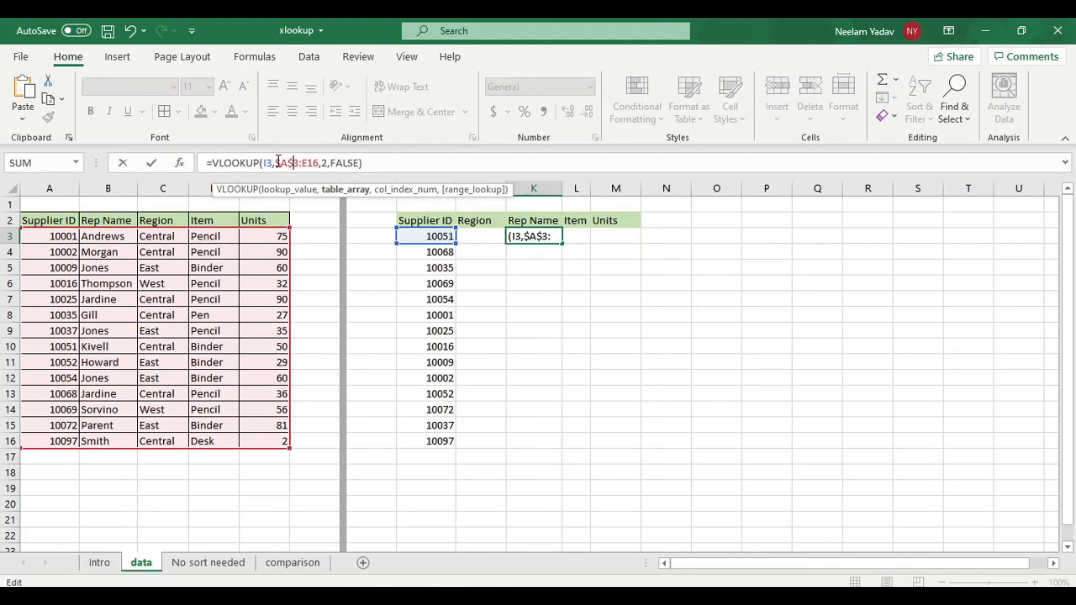
{"action": "key", "text": "Right"}
{"action": "key", "text": "Right"}
{"action": "type", "text": "$"}
{"action": "key", "text": "Right"}
{"action": "type", "text": "$"}
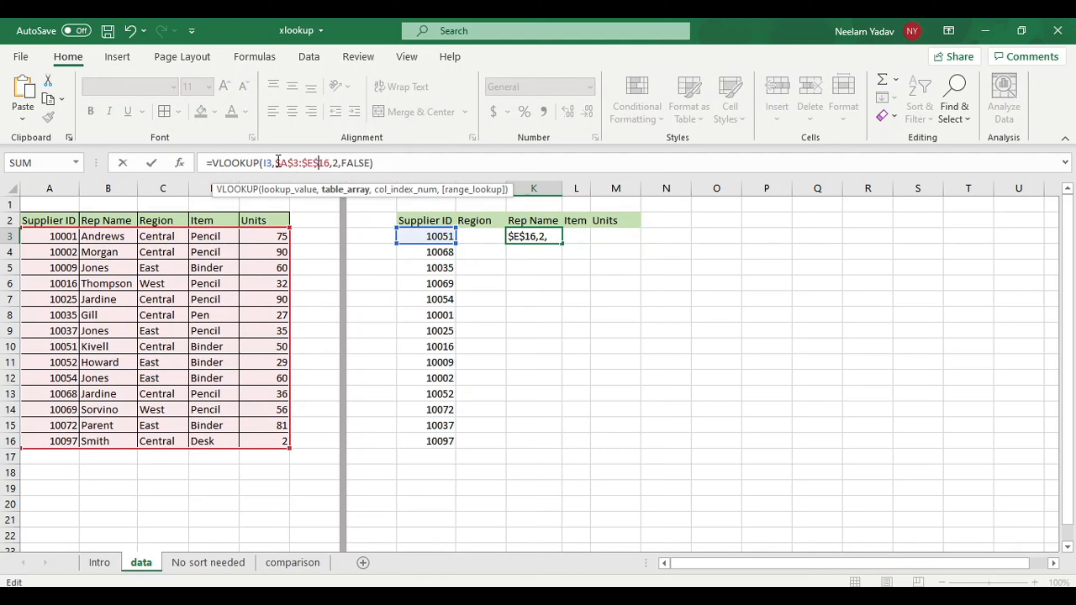
{"action": "left_click", "coordinate": [481, 163]}
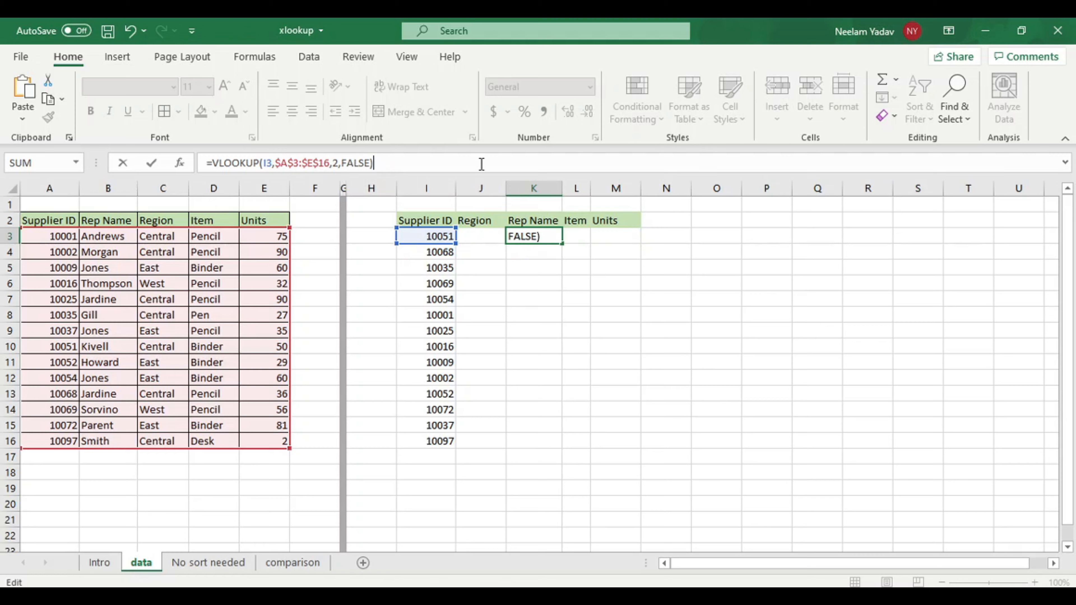
{"action": "key", "text": "ctrl+Return"}
{"action": "left_click_drag", "start_coordinate": [562, 243], "coordinate": [558, 448]}
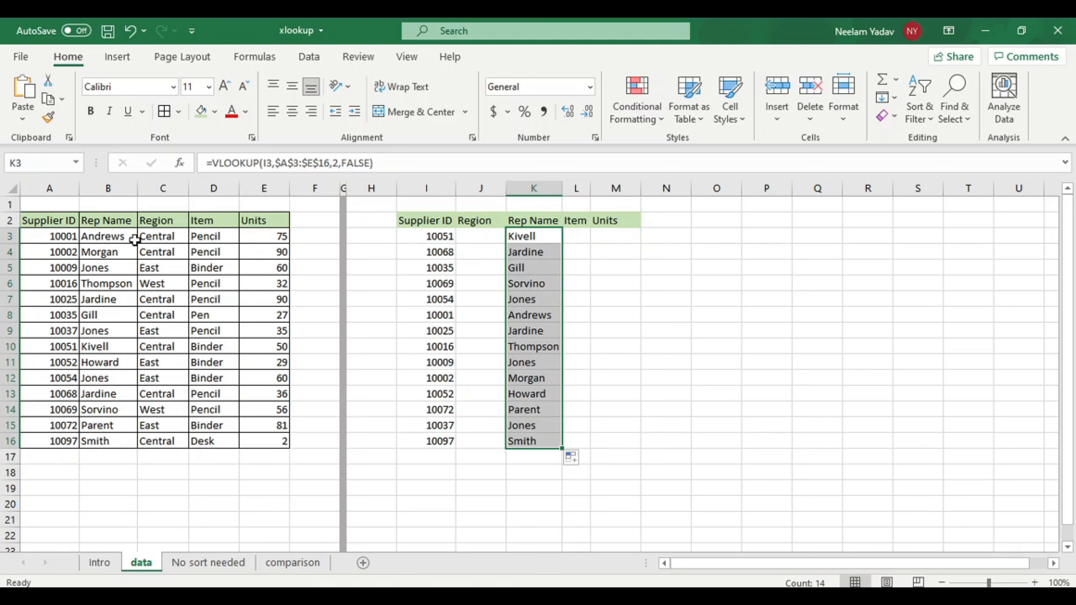
Add supplier ID 10001 in I17, directly below the lookup list
{"action": "left_click", "coordinate": [428, 453]}
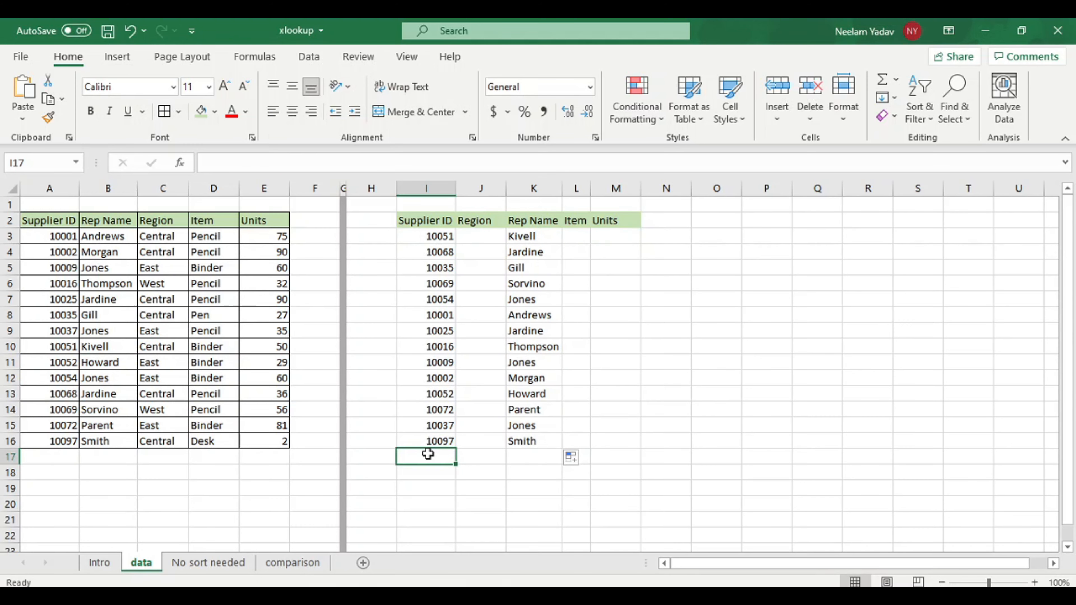
{"action": "type", "text": "1"}
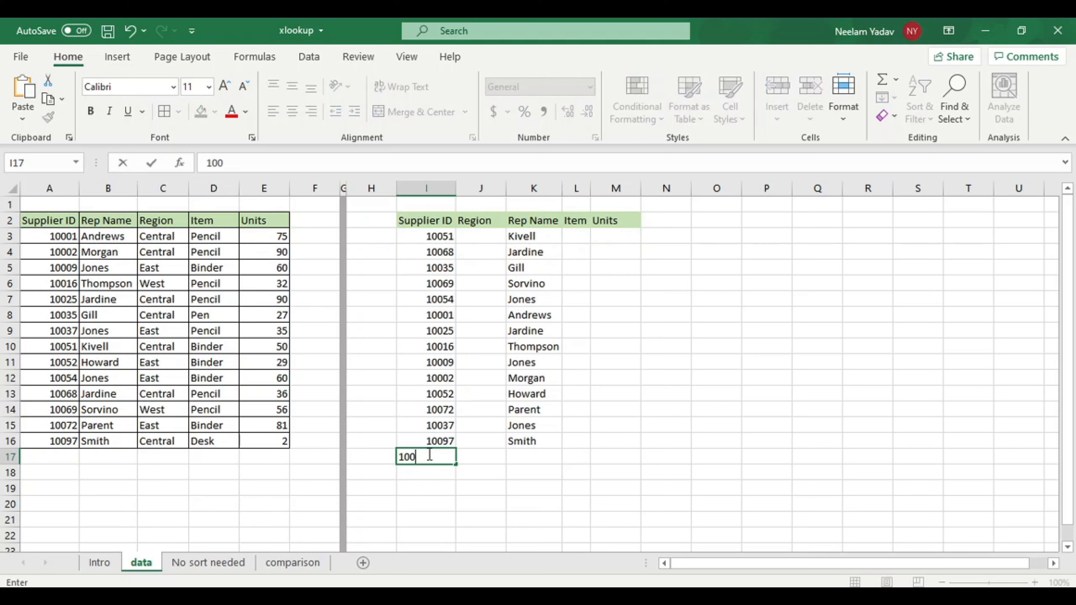
{"action": "type", "text": "0001"}
{"action": "key", "text": "ctrl+Return"}
Change the supplier ID in I17 to 10065 and inspect the Rep Name lookup in K17
{"action": "left_click", "coordinate": [254, 164]}
{"action": "key", "text": "BackSpace"}
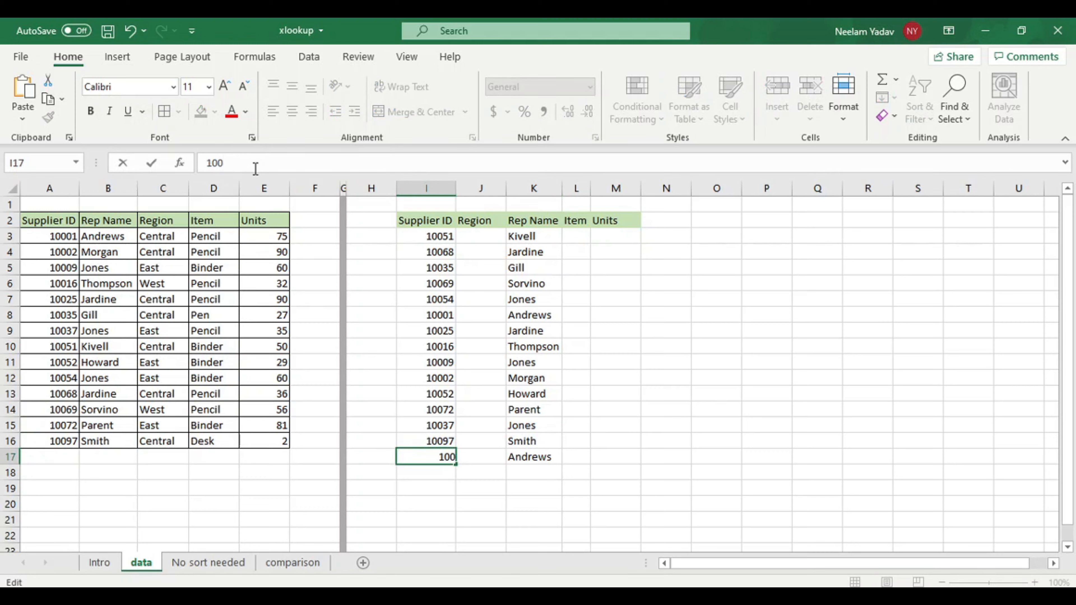
{"action": "type", "text": "65"}
{"action": "key", "text": "Return"}
{"action": "left_click", "coordinate": [531, 458]}
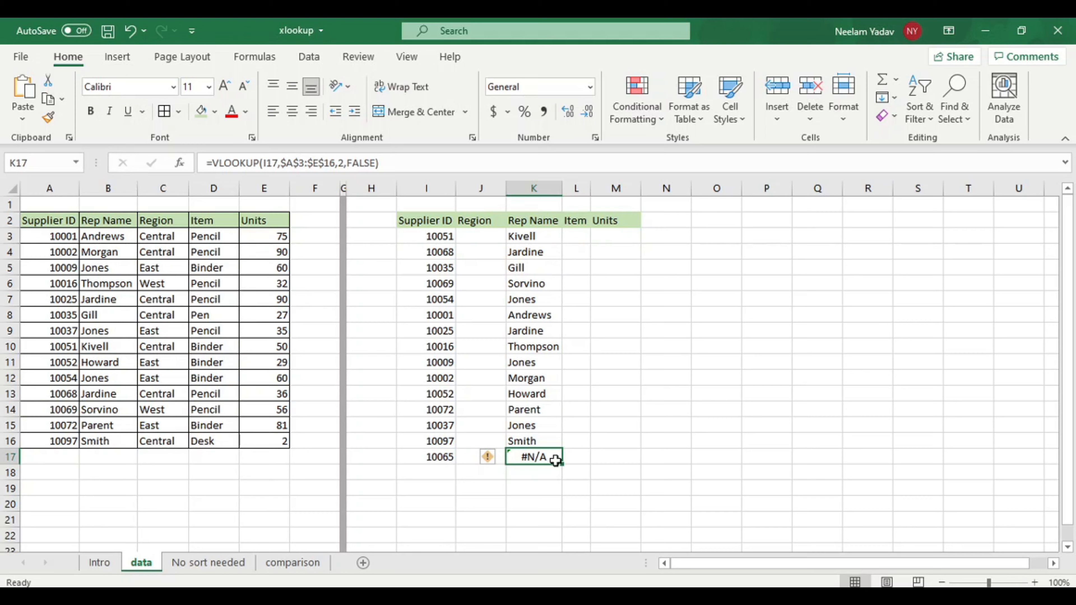
{"action": "mouse_move", "coordinate": [492, 465]}
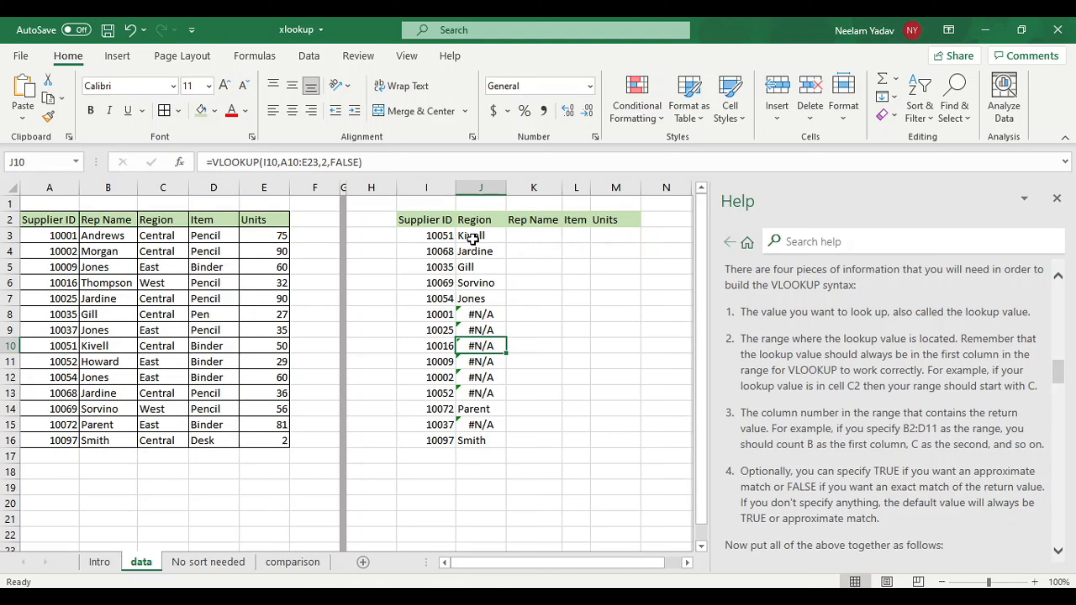
Clear the Region results in J3:J16 and start an XLOOKUP formula in J3
{"action": "left_click_drag", "start_coordinate": [472, 238], "coordinate": [487, 439]}
{"action": "key", "text": "Delete"}
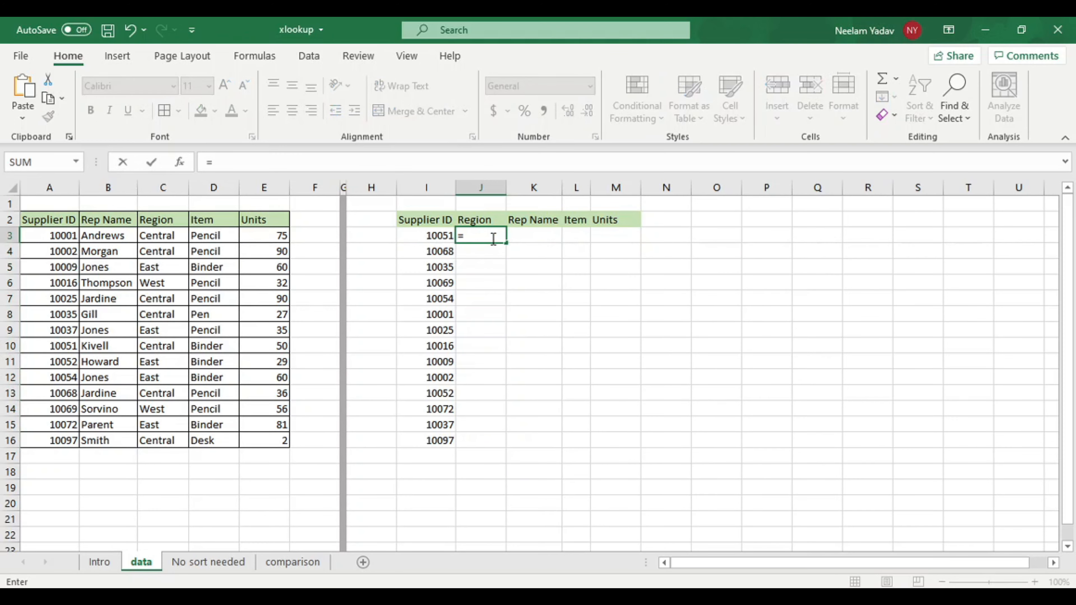
{"action": "type", "text": "=xl"}
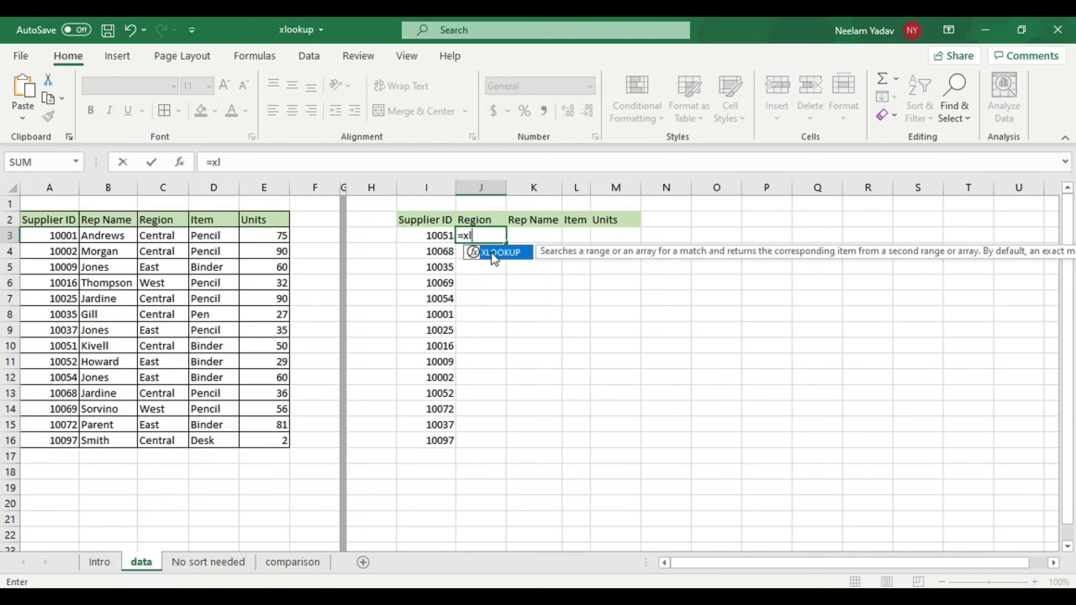
{"action": "double_click", "coordinate": [492, 253]}
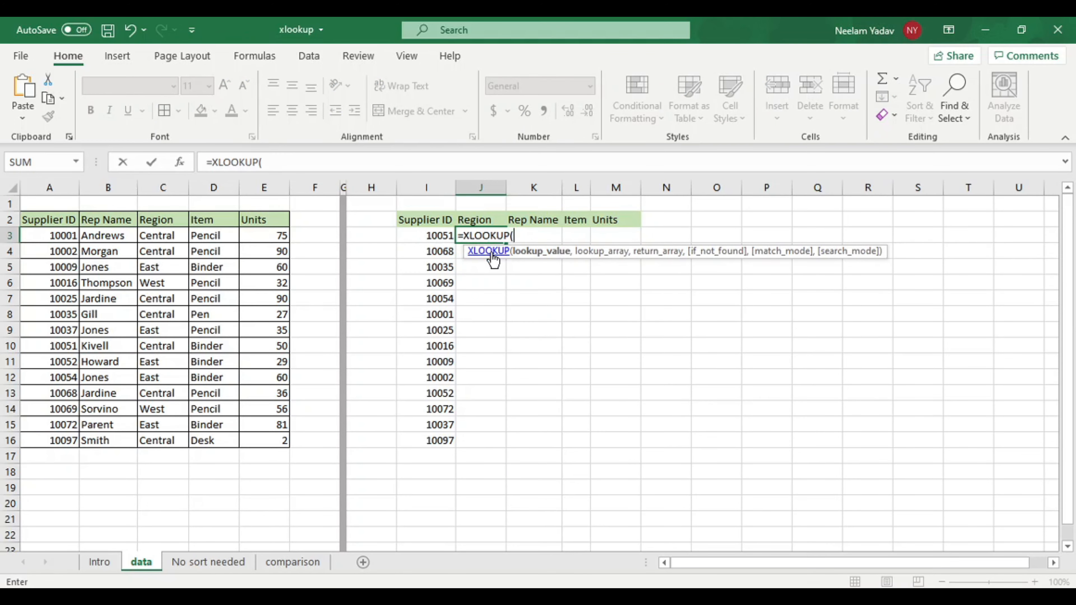
Open the XLOOKUP function's help and read the descriptions of its arguments
{"action": "left_click", "coordinate": [492, 254]}
{"action": "left_click", "coordinate": [495, 256]}
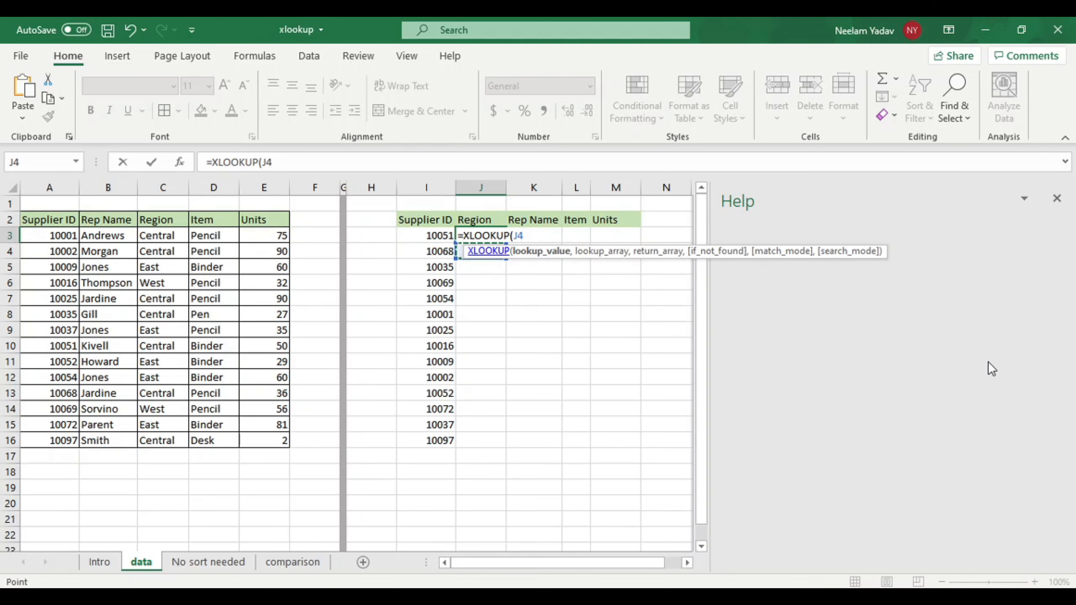
{"action": "left_click_drag", "start_coordinate": [1057, 296], "coordinate": [1061, 341]}
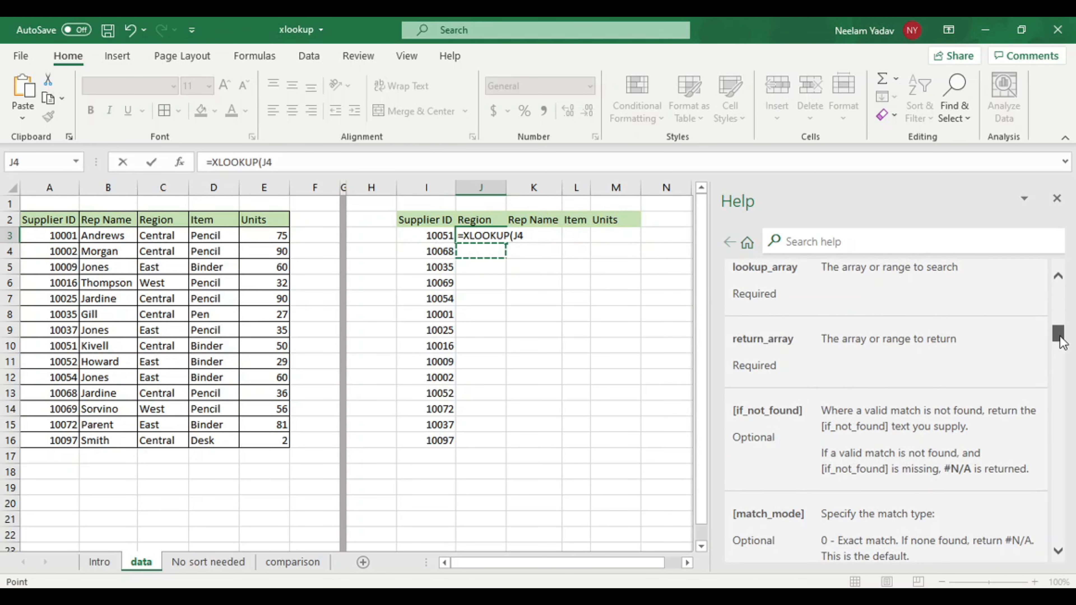
Build the XLOOKUP in J3 with I3 as lookup value, A3:A16 as lookup array and C3:C16 as return array
{"action": "left_click", "coordinate": [312, 166]}
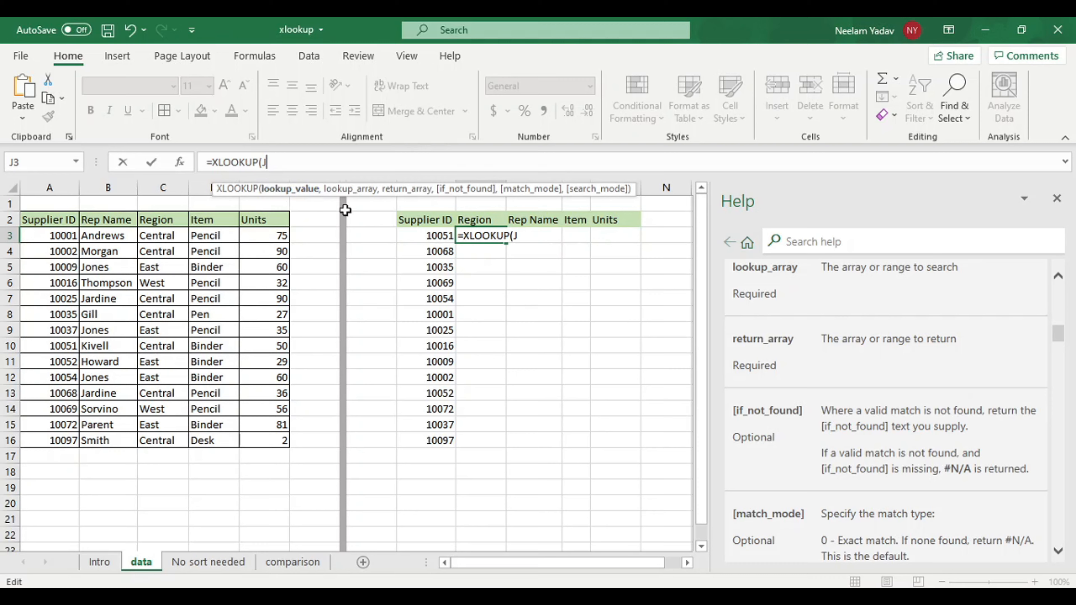
{"action": "key", "text": "BackSpace"}
{"action": "left_click", "coordinate": [428, 237]}
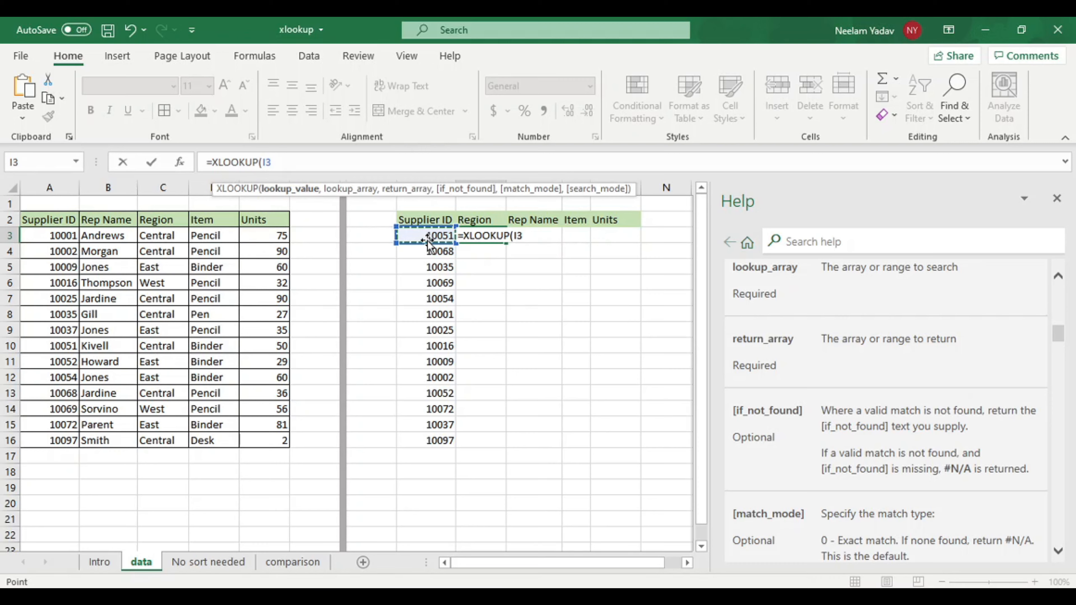
{"action": "type", "text": ","}
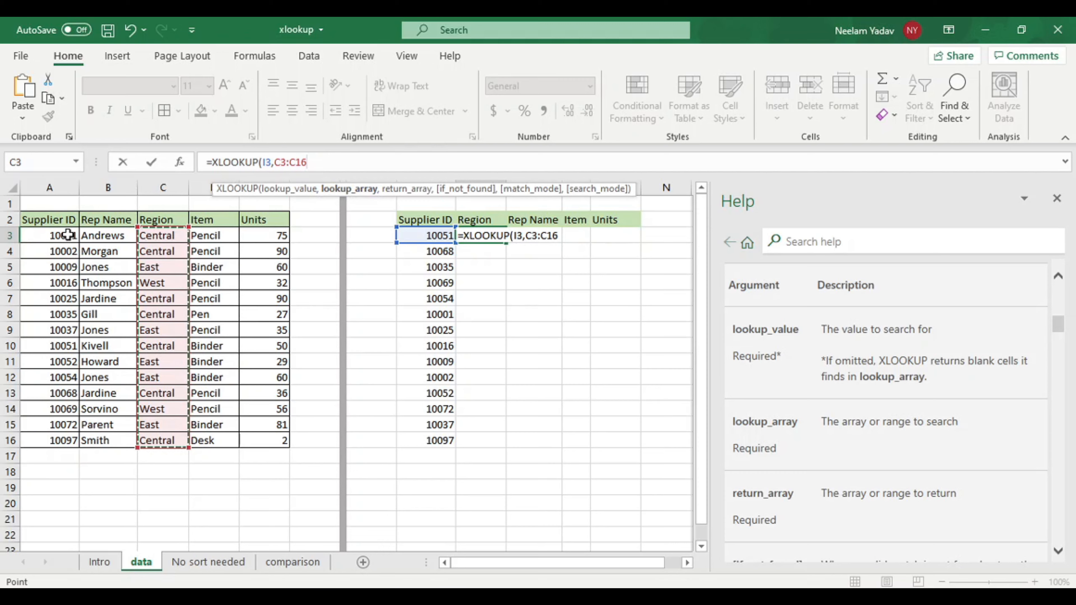
{"action": "left_click_drag", "start_coordinate": [68, 234], "coordinate": [48, 443]}
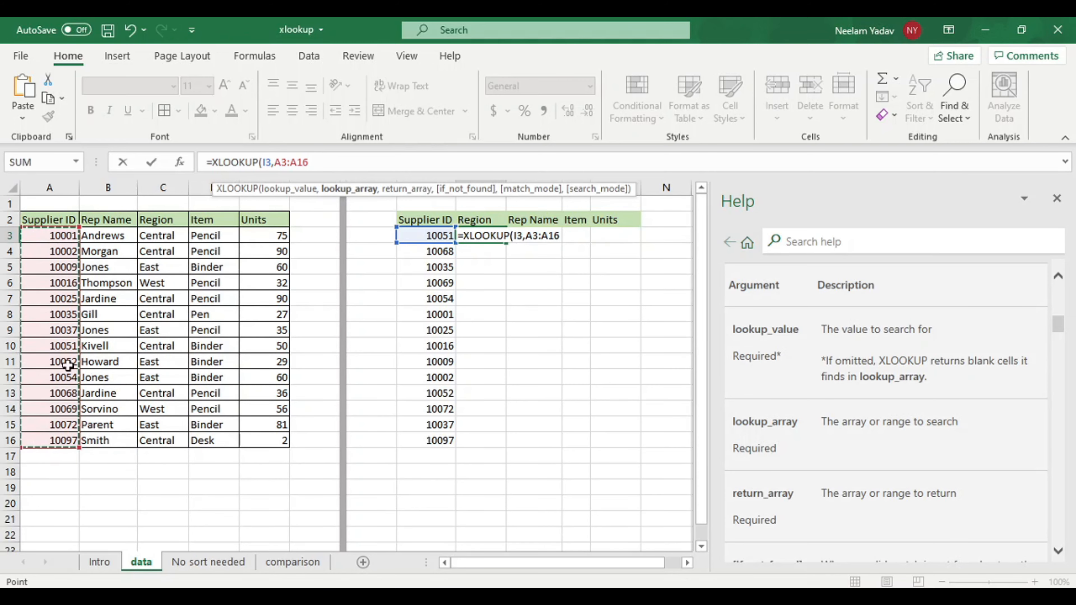
{"action": "type", "text": ","}
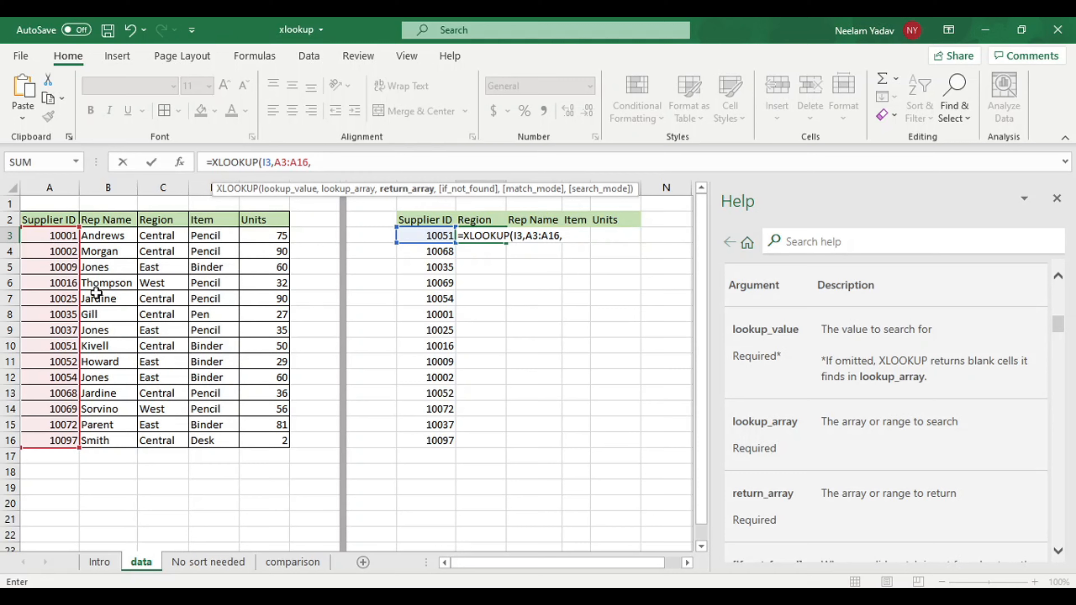
{"action": "left_click_drag", "start_coordinate": [167, 235], "coordinate": [167, 439]}
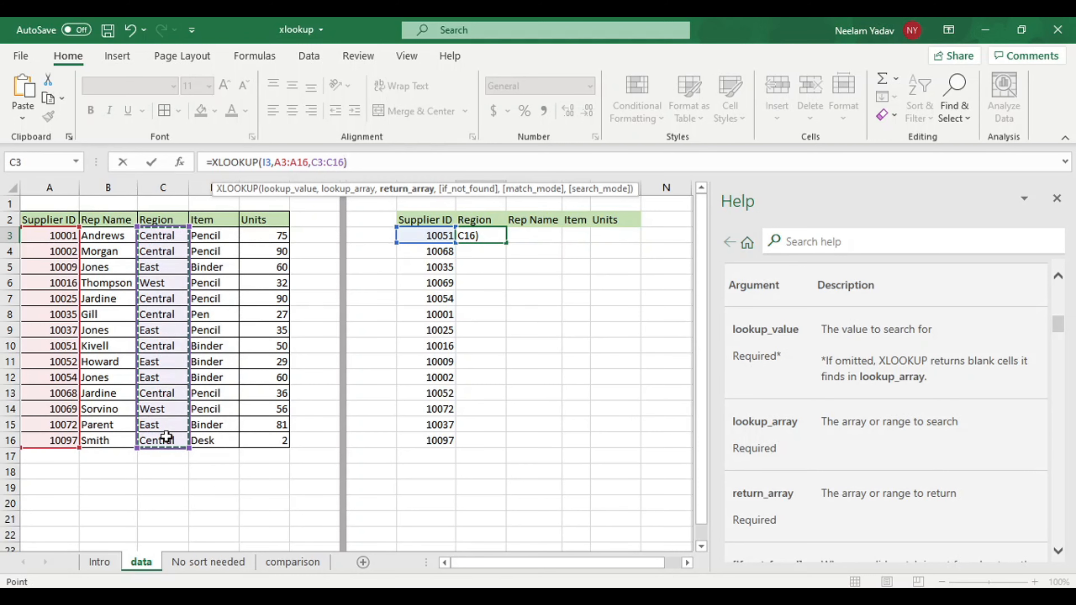
Finish the J3 XLOOKUP with "Data not available" as the not-found text and match mode 0, and check its result against the source row
{"action": "type", "text": ","}
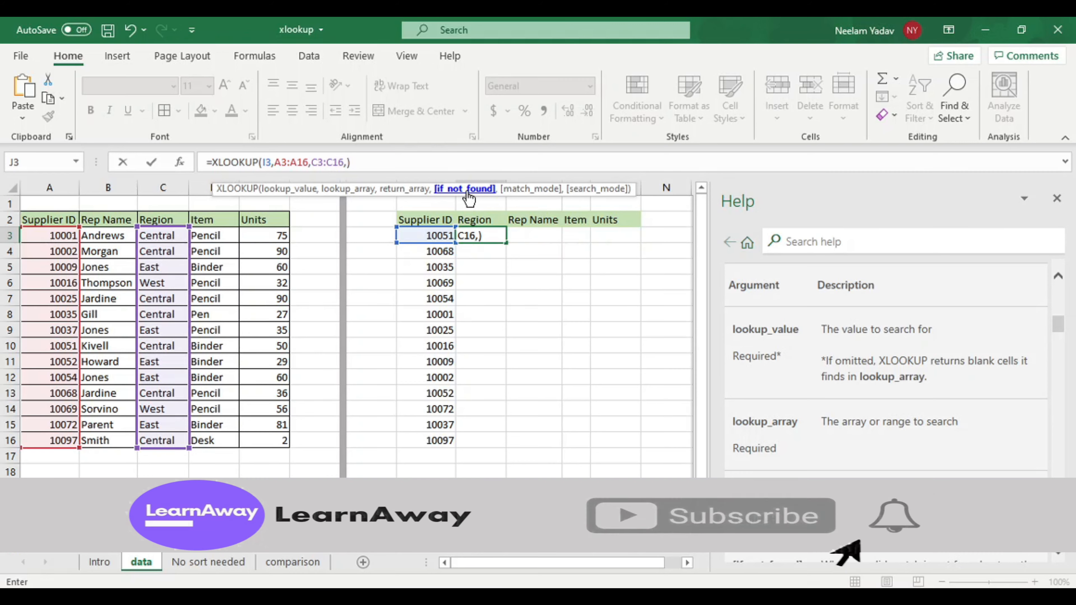
{"action": "type", "text": "\"\""}
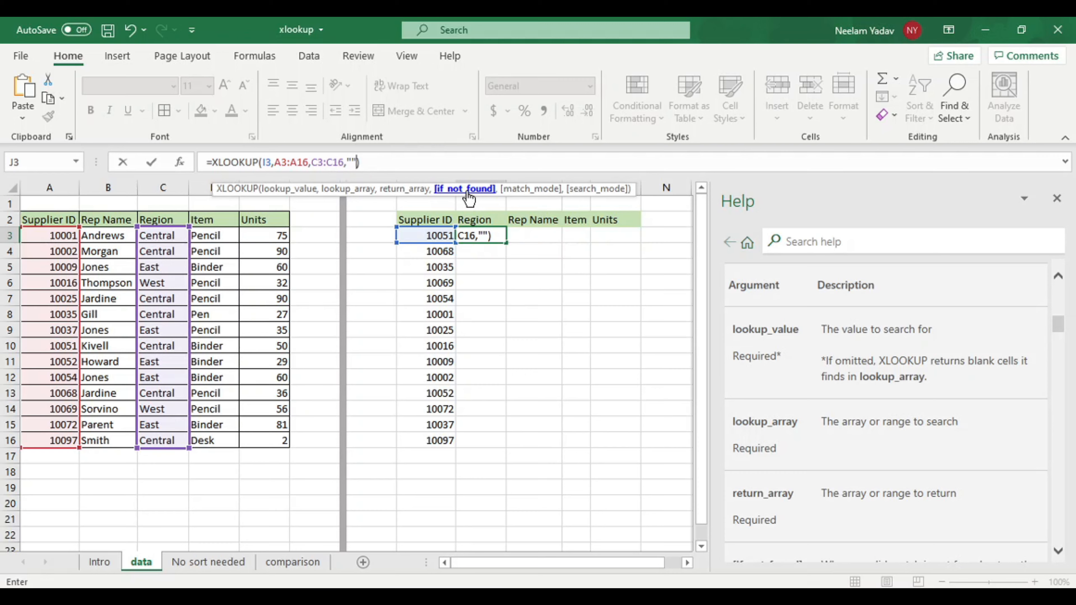
{"action": "left_click", "coordinate": [355, 162]}
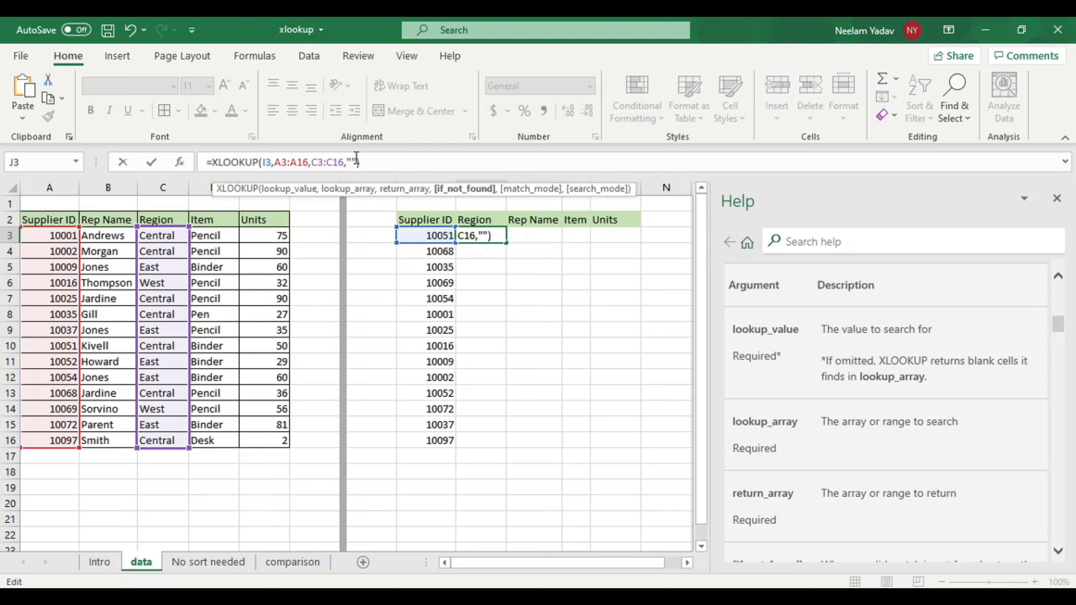
{"action": "type", "text": "Data not"}
{"action": "type", "text": " availabl"}
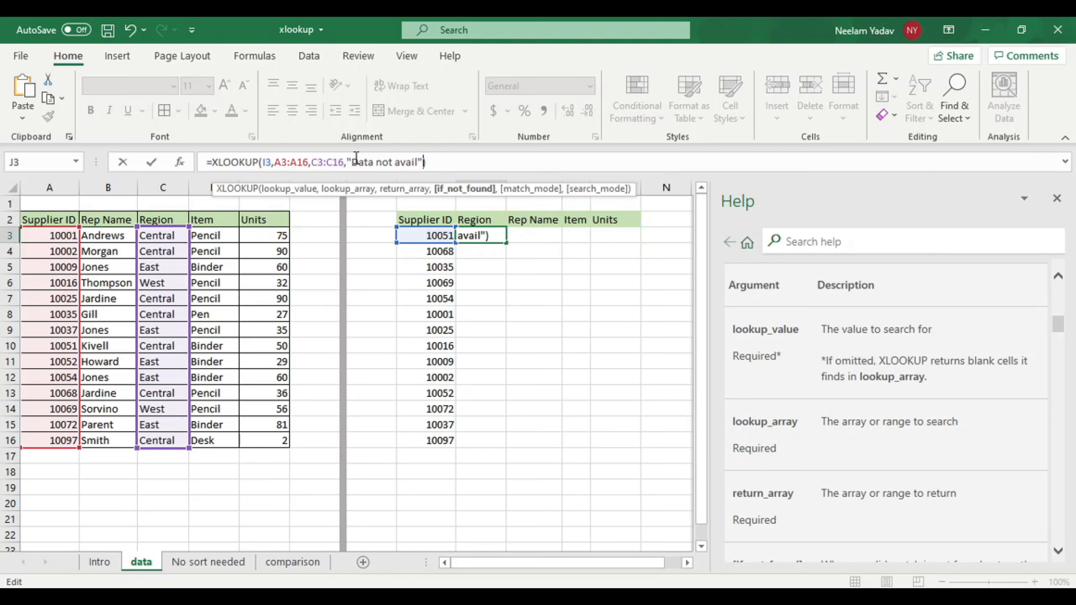
{"action": "type", "text": "e"}
{"action": "key", "text": "Right"}
{"action": "type", "text": ","}
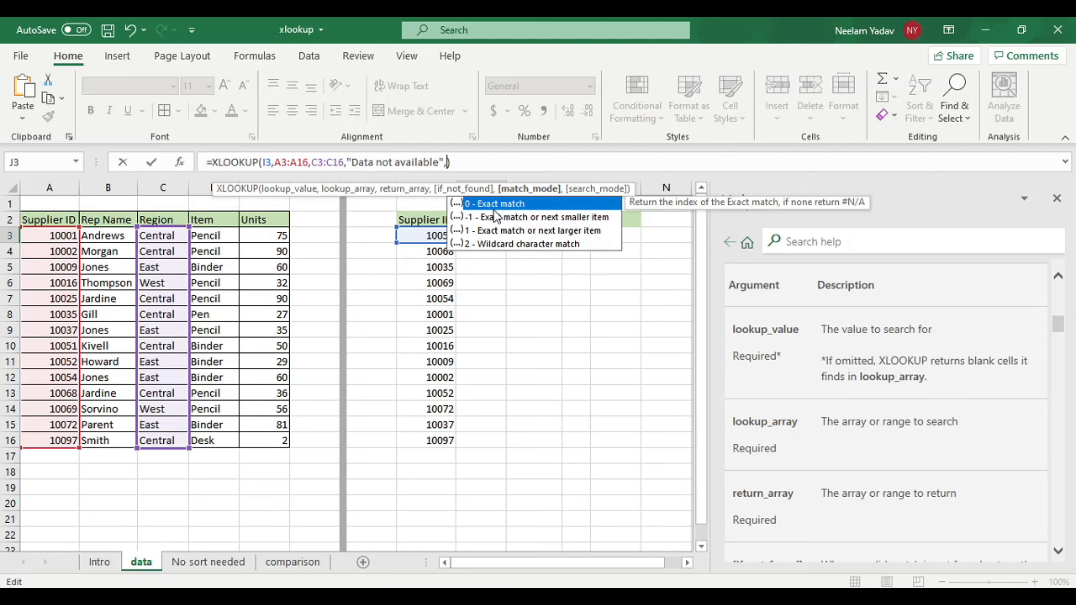
{"action": "type", "text": "0"}
{"action": "key", "text": "Return"}
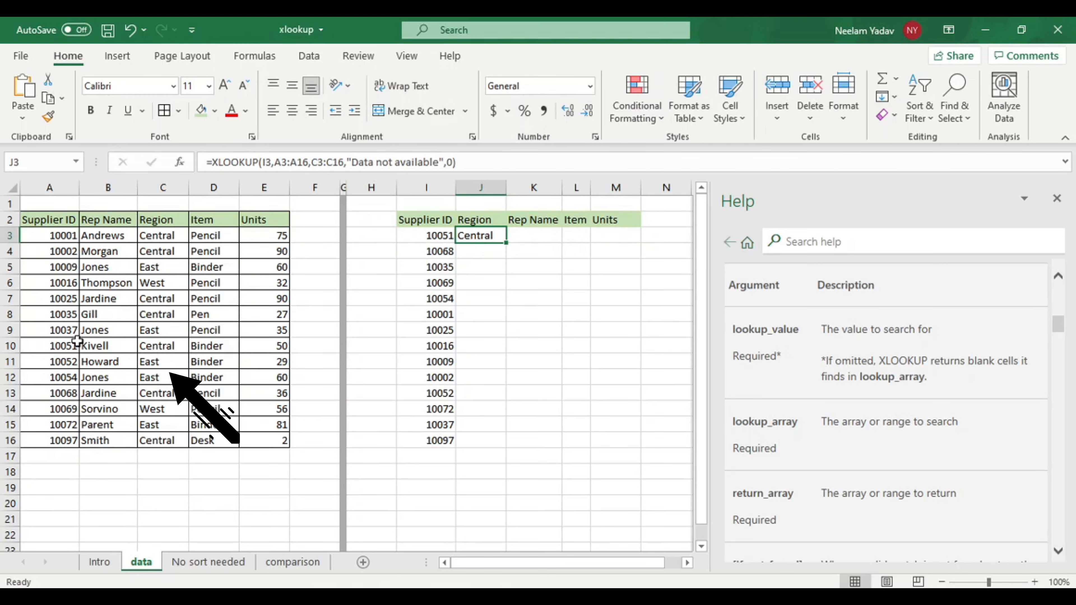
{"action": "left_click_drag", "start_coordinate": [60, 344], "coordinate": [163, 346]}
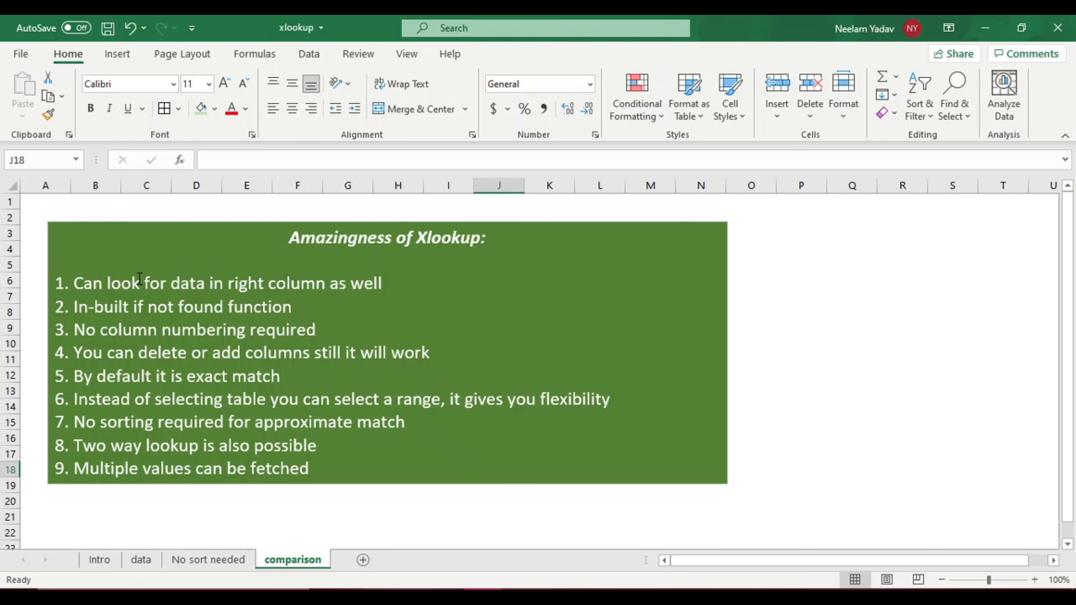
On the data sheet, review the Supplier ID and Rep Name columns and enter the label "Rep name" in O2
{"action": "left_click", "coordinate": [140, 560]}
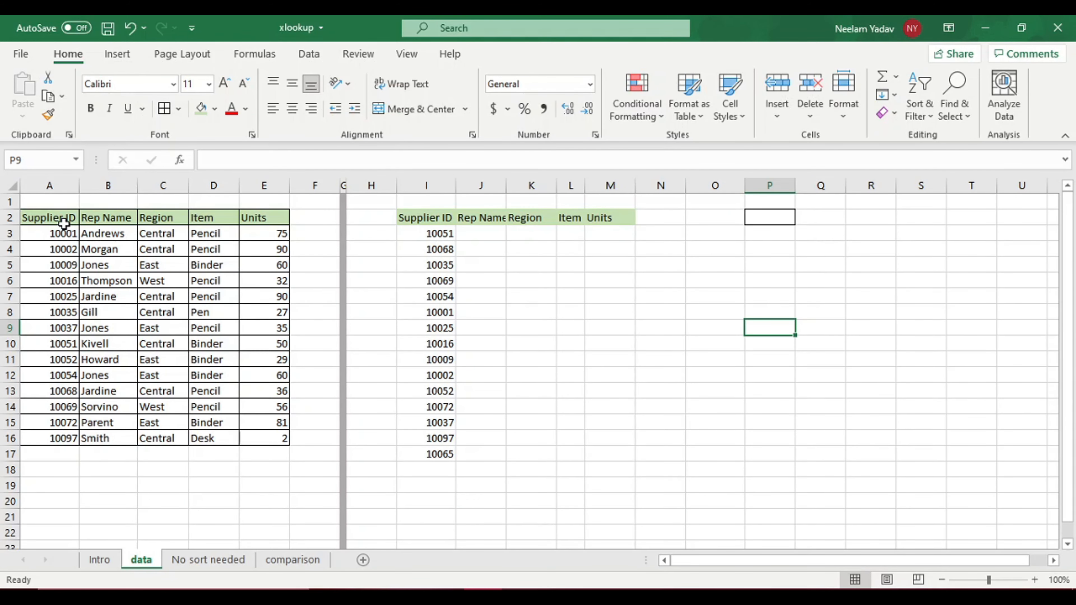
{"action": "left_click_drag", "start_coordinate": [64, 218], "coordinate": [53, 407]}
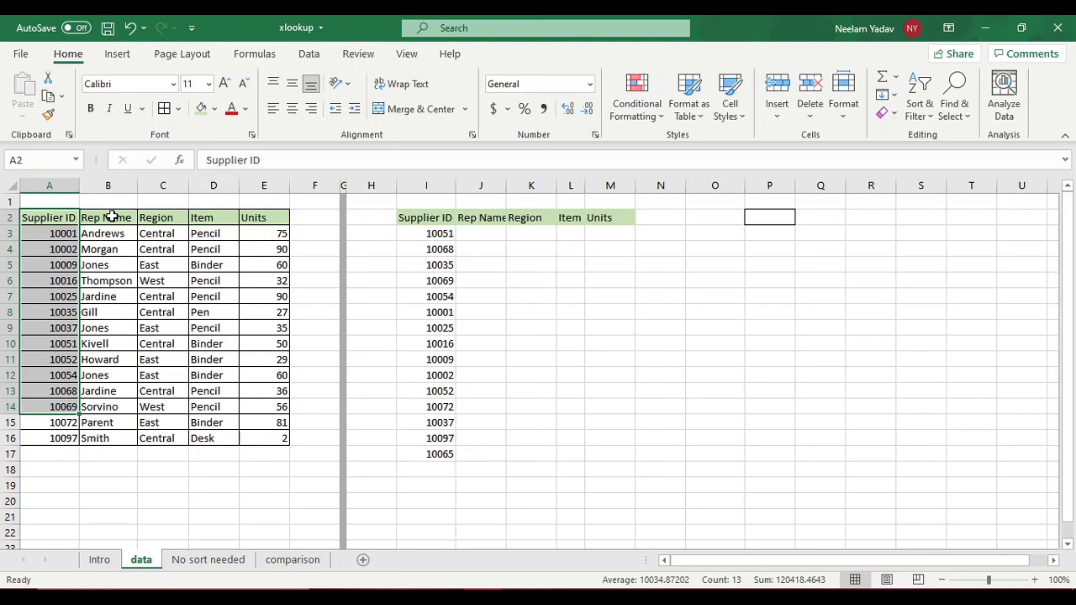
{"action": "left_click_drag", "start_coordinate": [106, 233], "coordinate": [93, 428]}
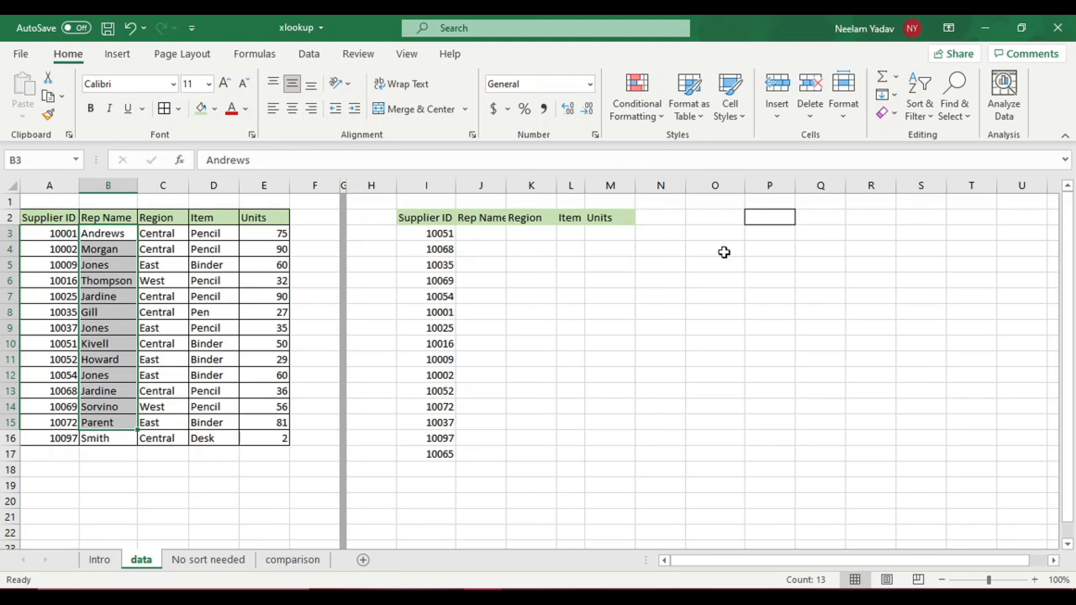
{"action": "left_click", "coordinate": [700, 221]}
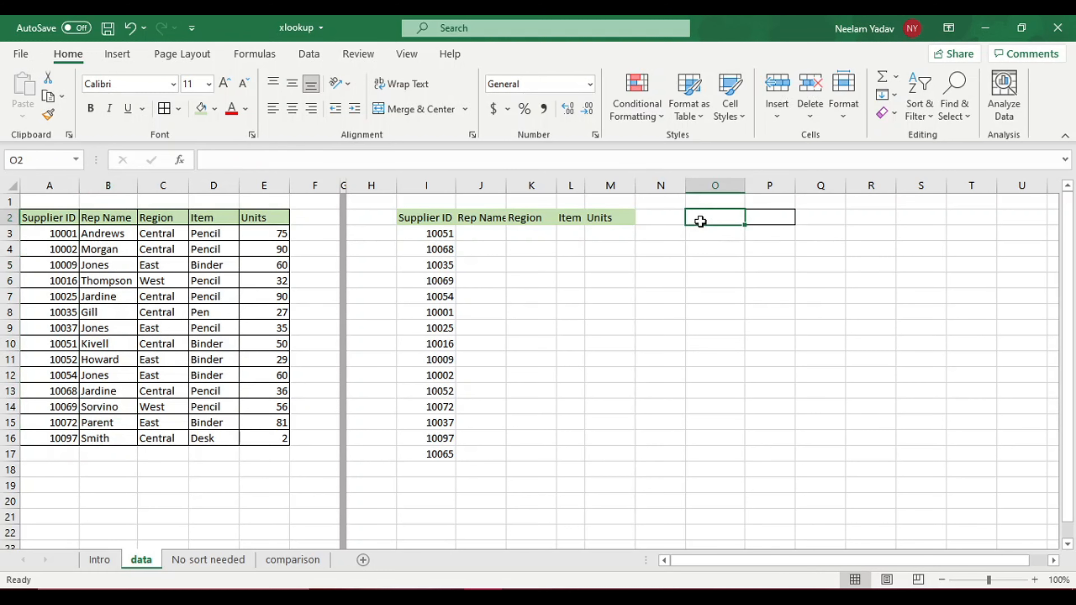
{"action": "type", "text": "Re"}
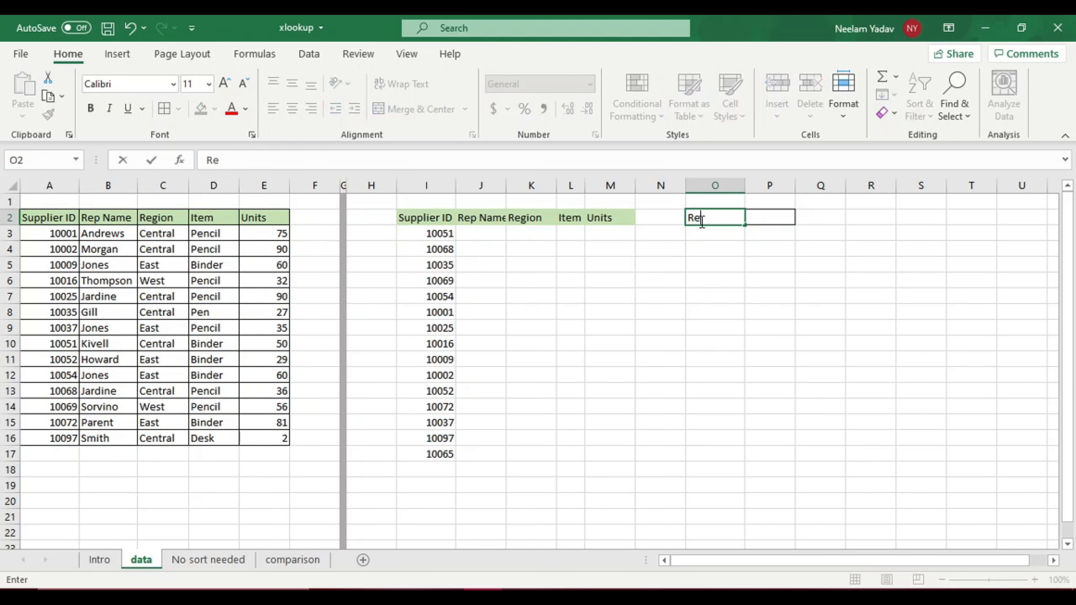
{"action": "type", "text": "p name"}
{"action": "left_click", "coordinate": [679, 296]}
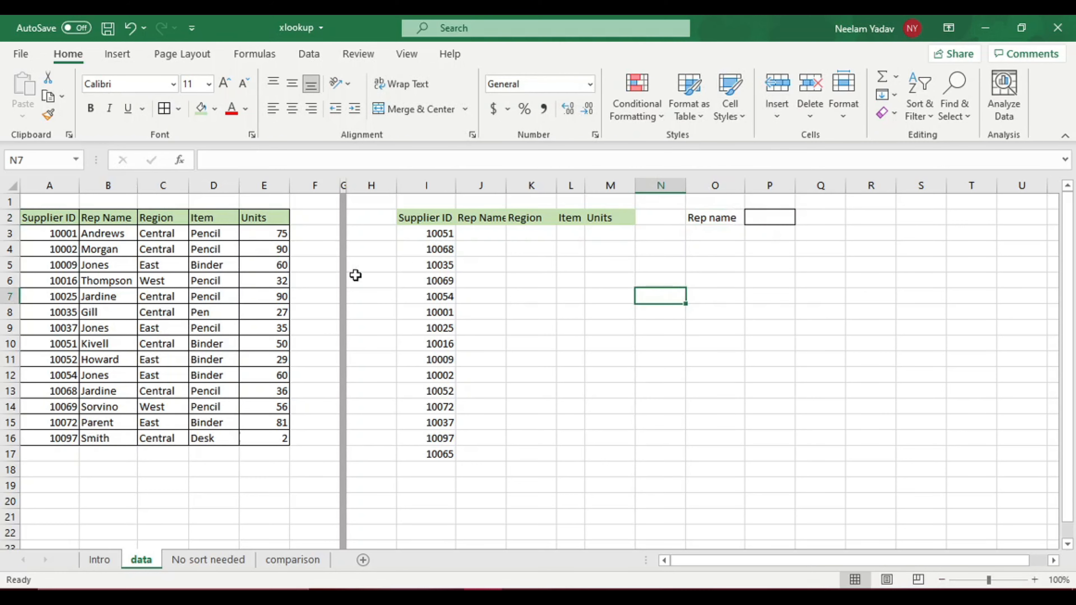
Copy the rep name from B11 into P2 beside the Rep name label
{"action": "left_click", "coordinate": [122, 358]}
{"action": "key", "text": "ctrl+c"}
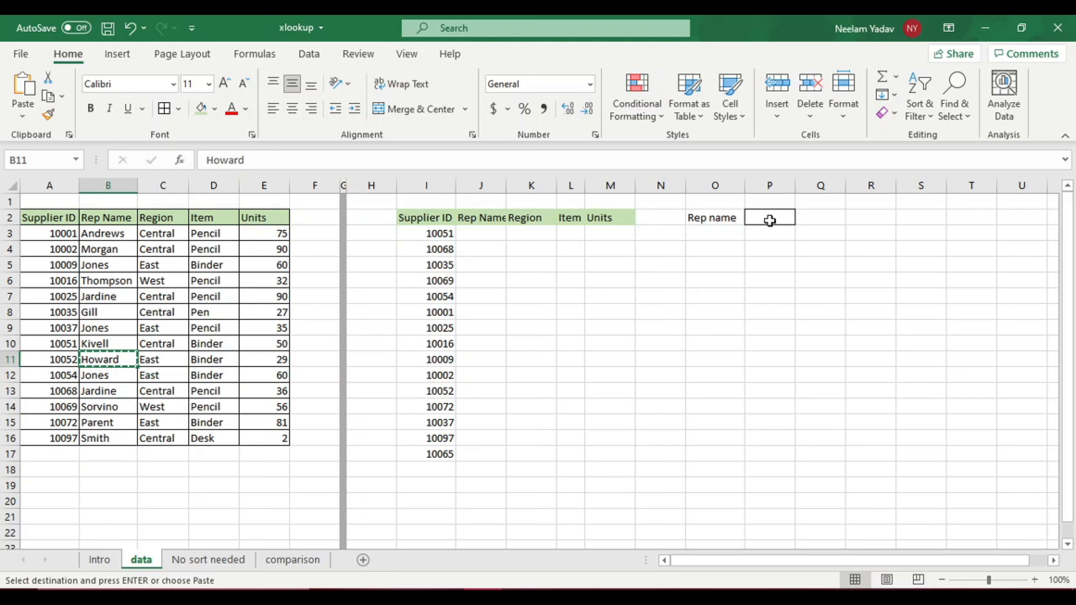
{"action": "left_click", "coordinate": [770, 219]}
{"action": "key", "text": "ctrl+v"}
{"action": "left_click", "coordinate": [699, 233]}
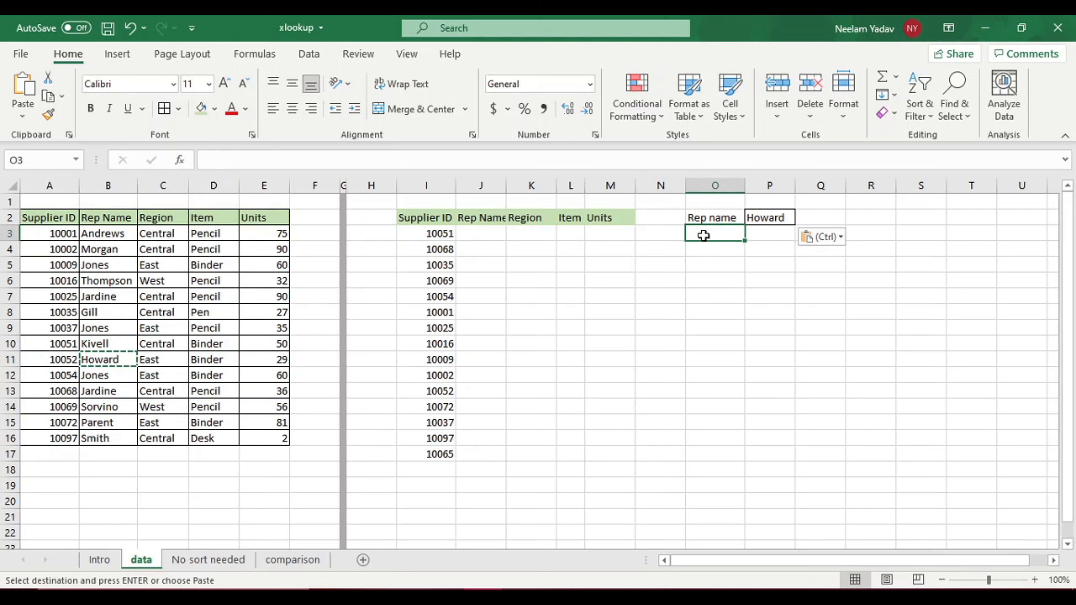
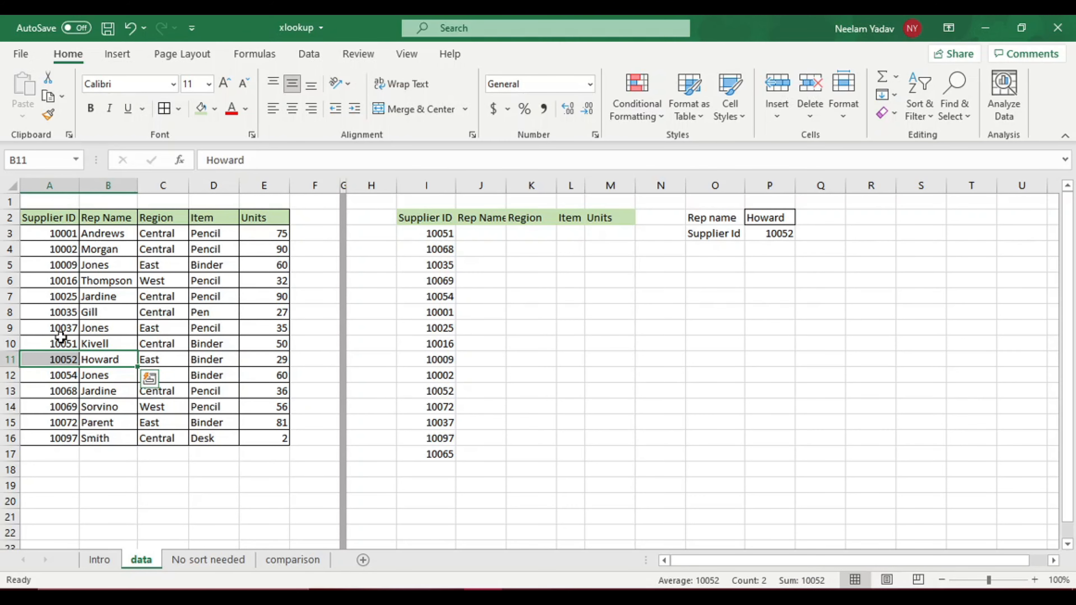
Review the XLOOKUP advantages on the comparison sheet, and inspect the Supplier Id formula in P3 on the data sheet
{"action": "left_click", "coordinate": [292, 561]}
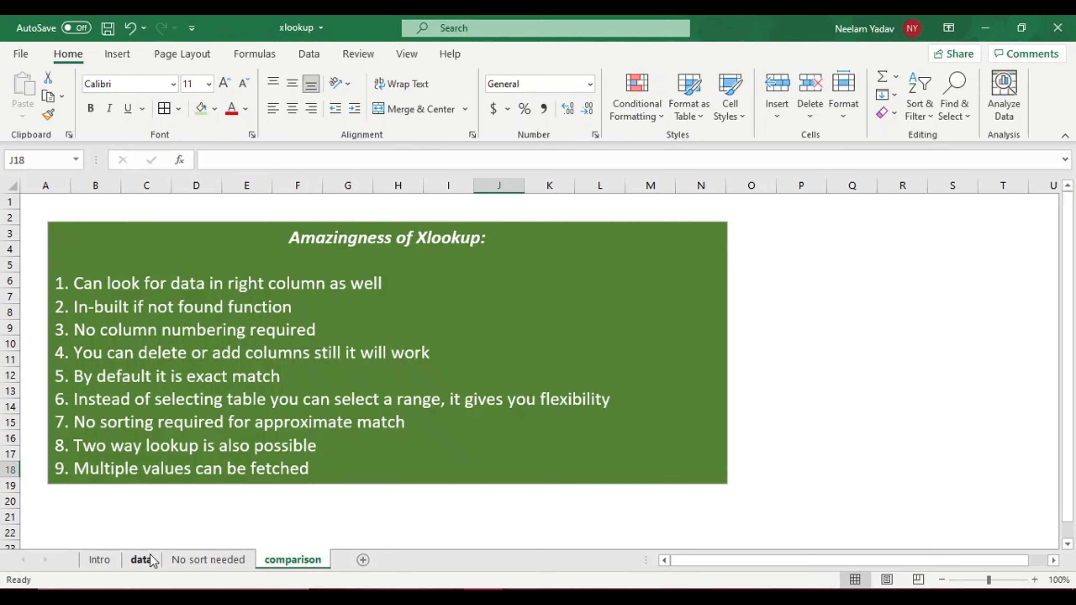
{"action": "left_click", "coordinate": [141, 560]}
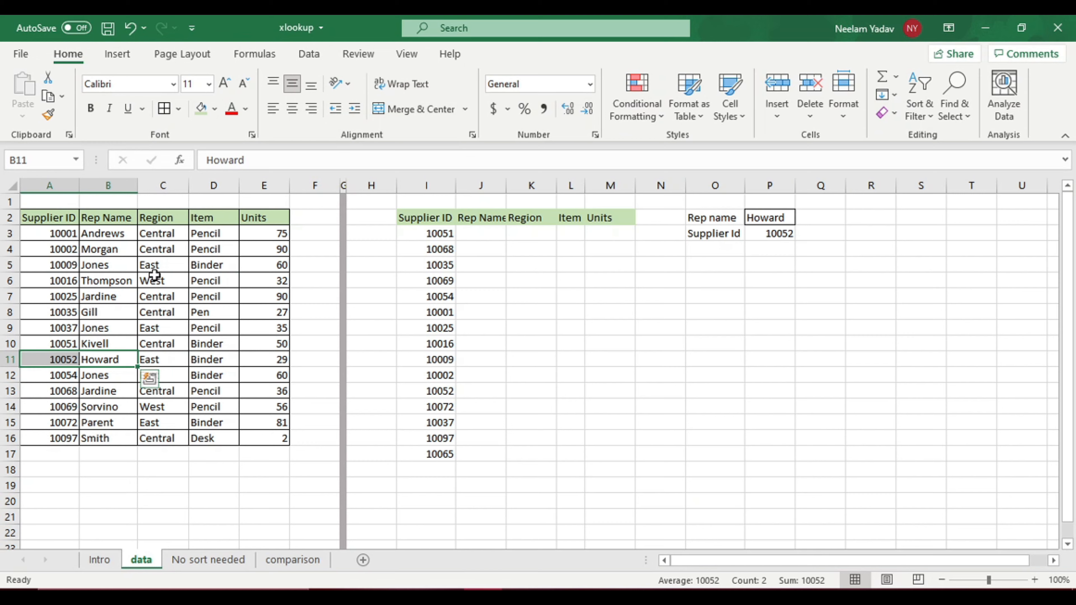
{"action": "left_click", "coordinate": [762, 233]}
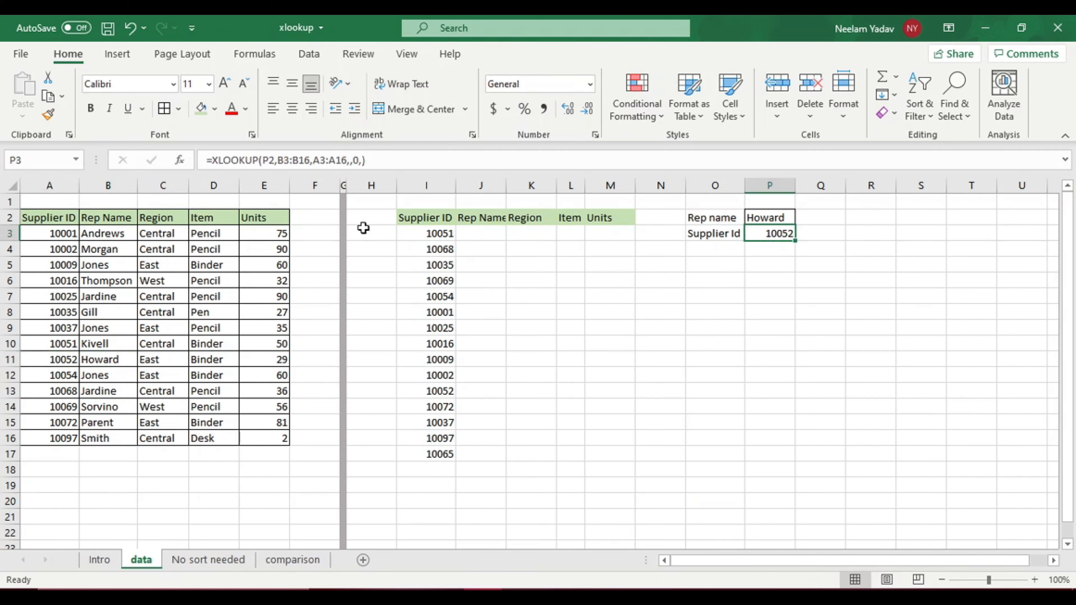
{"action": "left_click", "coordinate": [326, 161]}
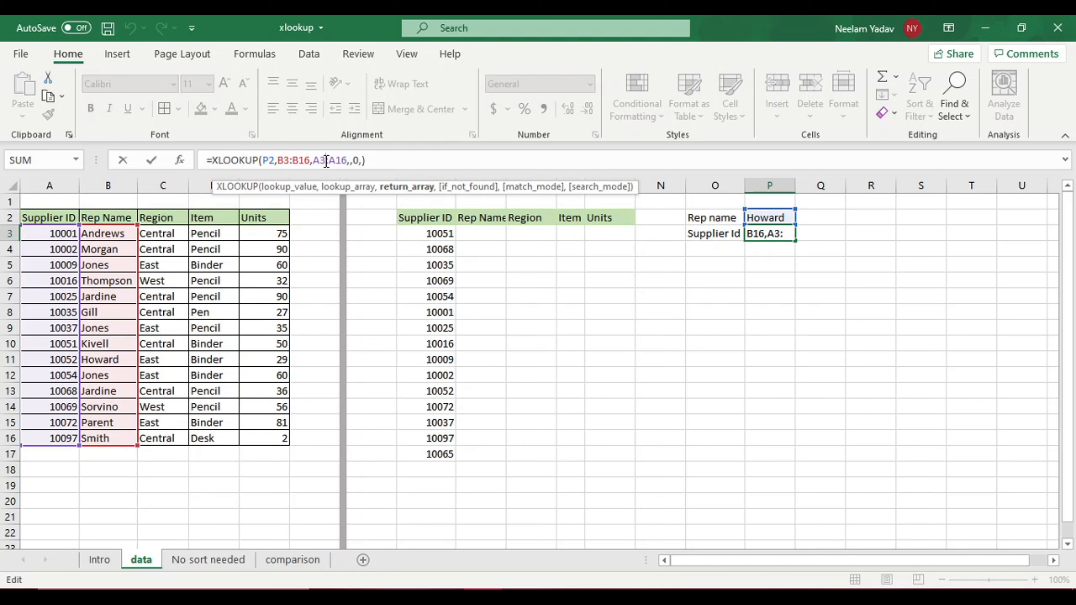
Insert a column before Rep Name, inspect how the Supplier Id XLOOKUP adapts, and undo the insertion
{"action": "right_click", "coordinate": [98, 189]}
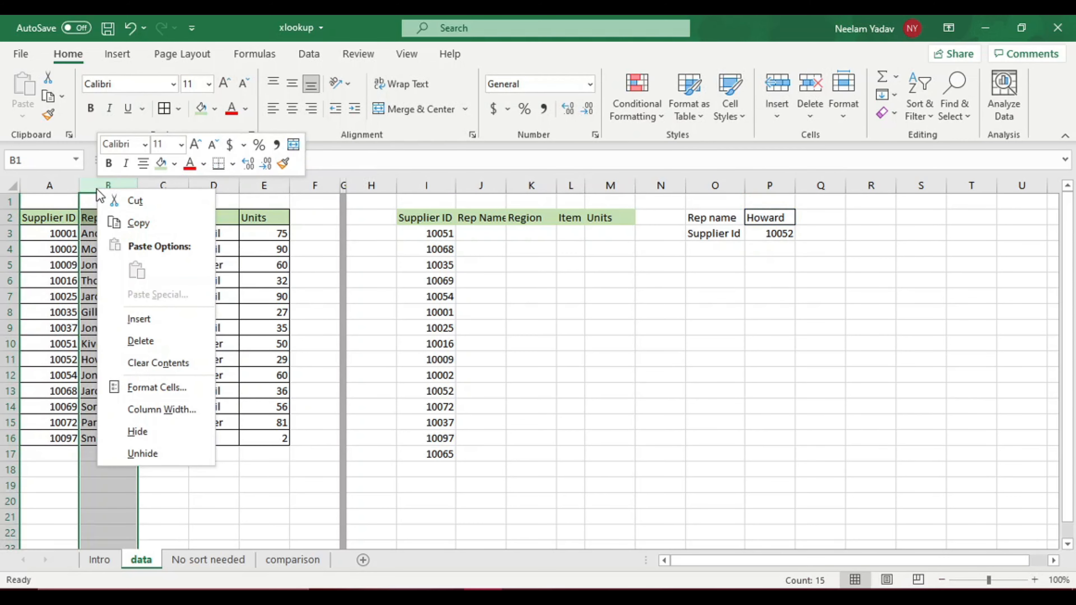
{"action": "left_click", "coordinate": [113, 317]}
{"action": "left_click", "coordinate": [829, 233]}
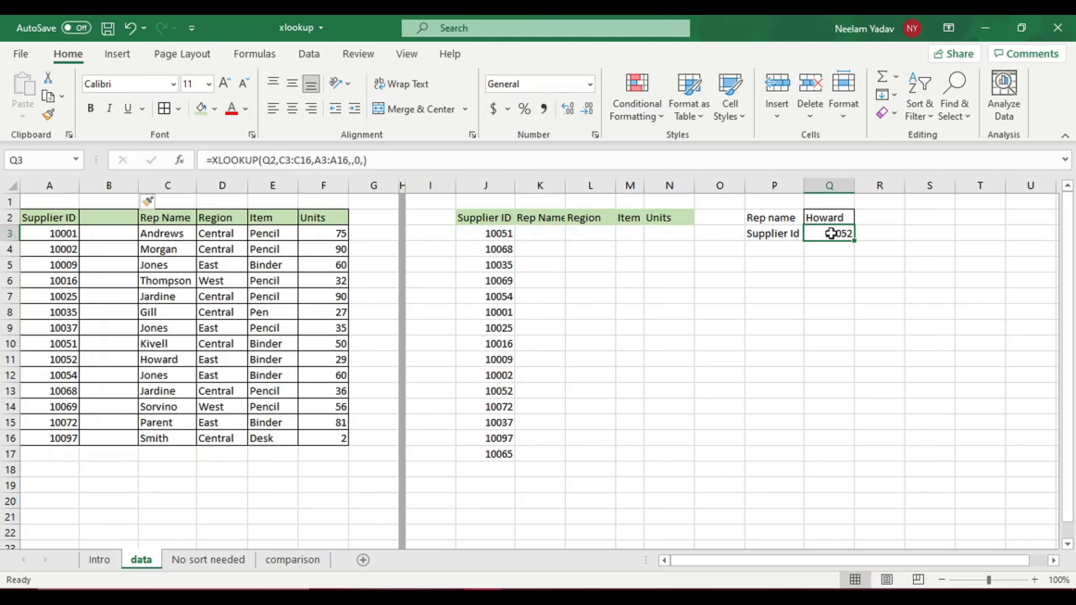
{"action": "left_click", "coordinate": [788, 319]}
{"action": "key", "text": "ctrl+z"}
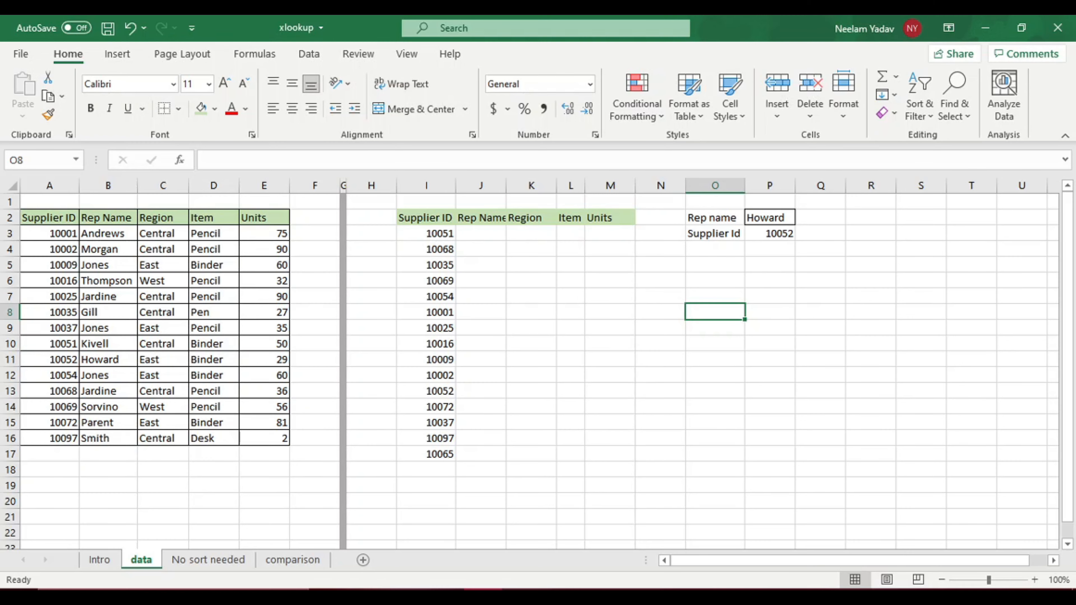
Review the XLOOKUP advantages on the comparison sheet, and start an XLOOKUP in I6 of the No sort needed sheet with I5 as lookup value
{"action": "left_click", "coordinate": [312, 565]}
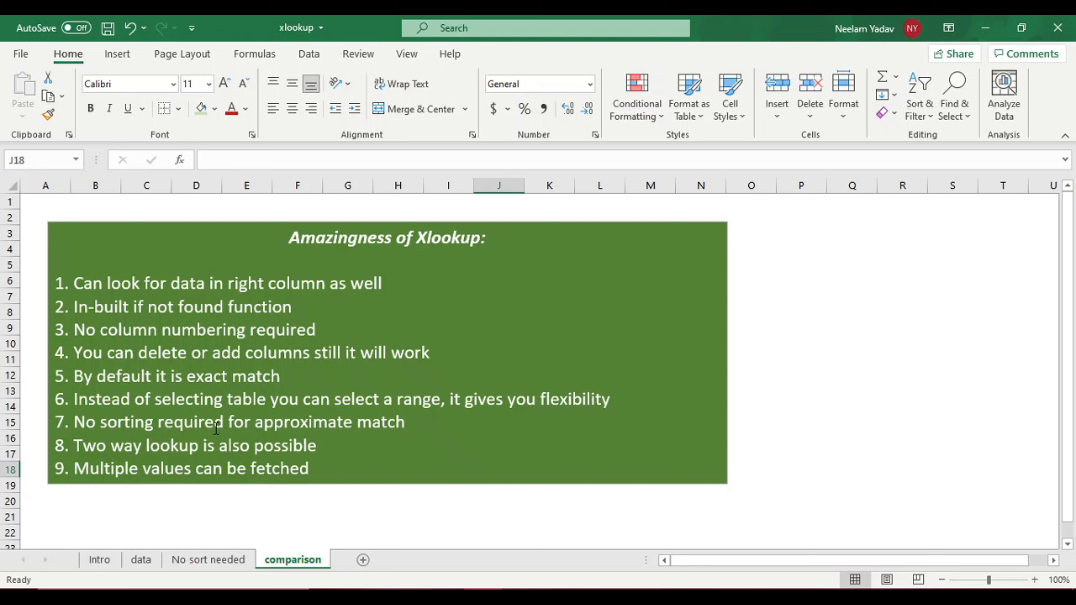
{"action": "left_click", "coordinate": [228, 564]}
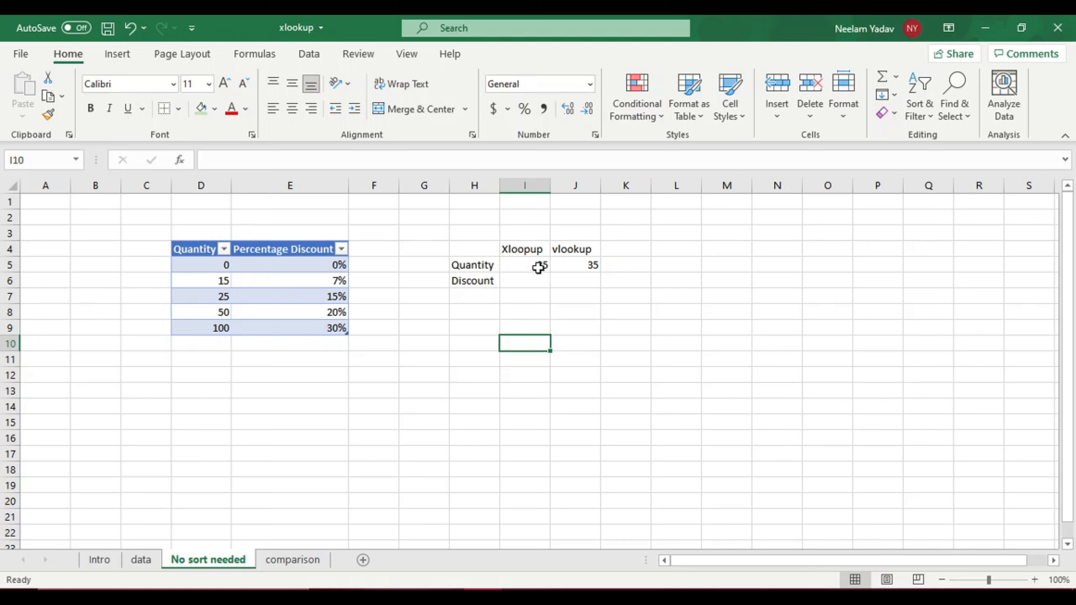
{"action": "left_click", "coordinate": [541, 282]}
{"action": "type", "text": "=xlo"}
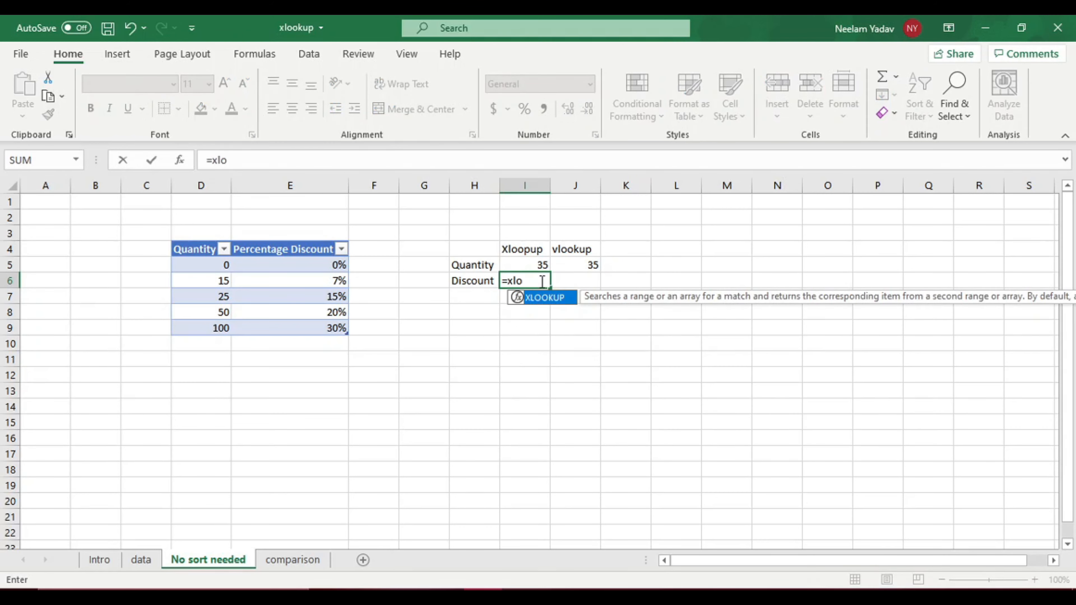
{"action": "double_click", "coordinate": [546, 296]}
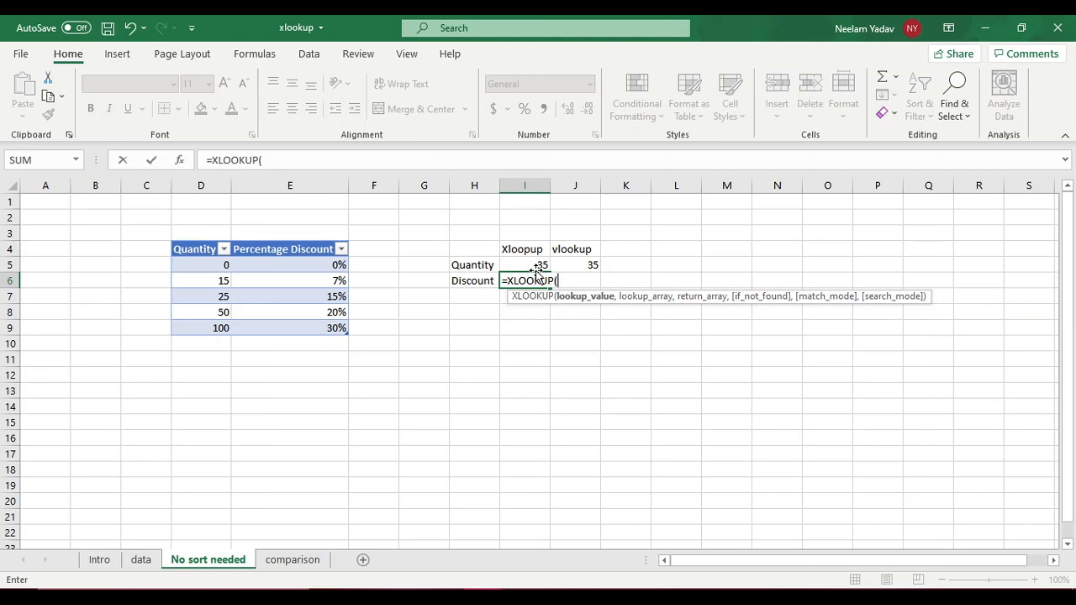
{"action": "left_click", "coordinate": [522, 266]}
{"action": "type", "text": ","}
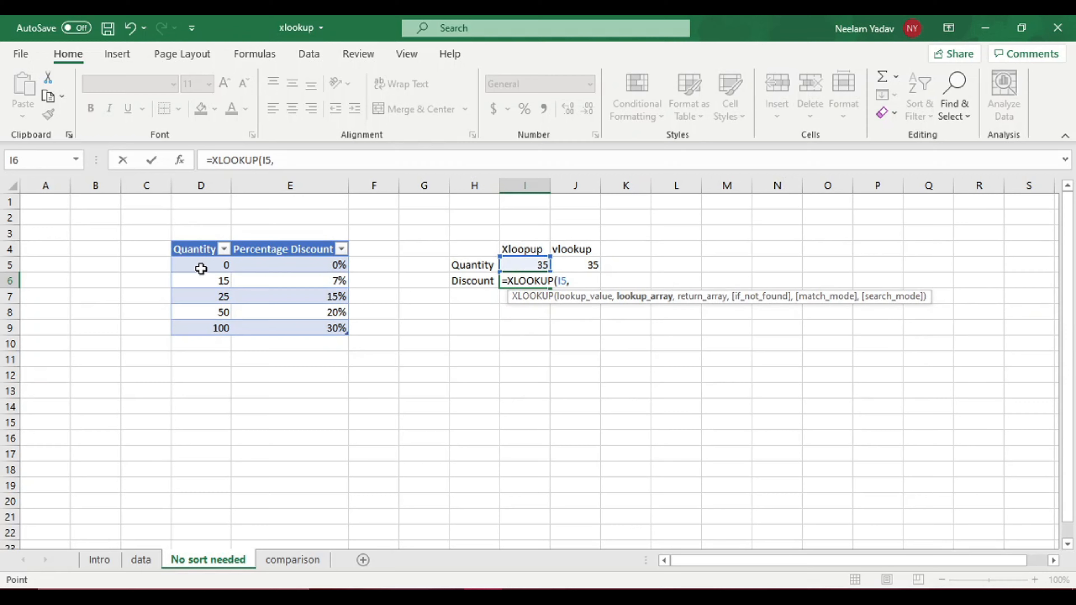
Complete I6's XLOOKUP with Table1[Quantity], Table1[Percentage Discount] and match mode -1 (exact match or next smaller item), and format the result as a percentage
{"action": "left_click_drag", "start_coordinate": [202, 324], "coordinate": [263, 328]}
{"action": "type", "text": ",Table1[Percentage Discount"}
{"action": "type", "text": ",Table1[Percentage Discount"}
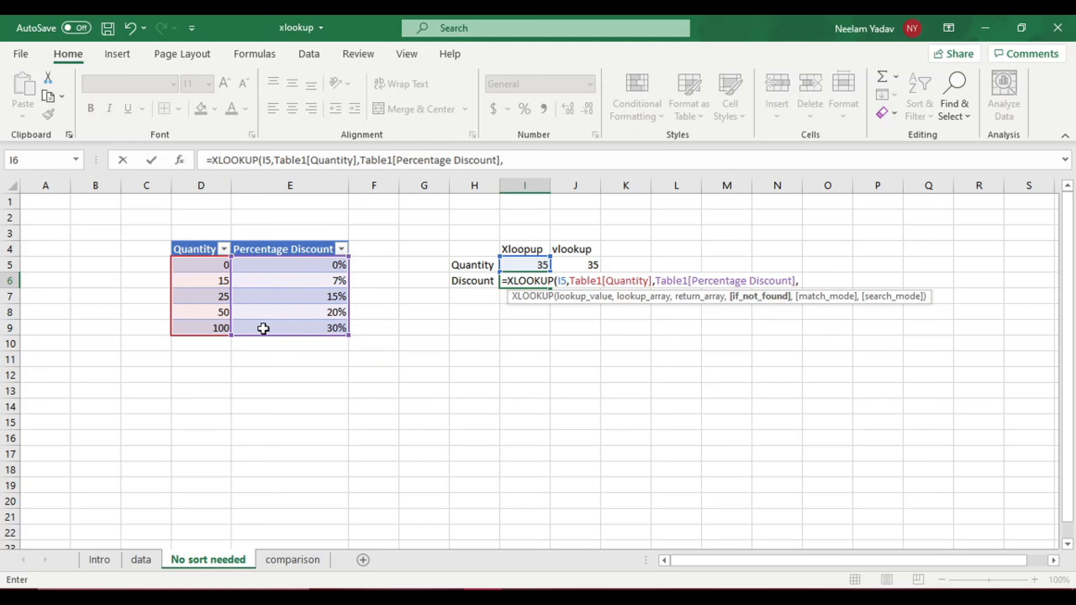
{"action": "type", "text": ","}
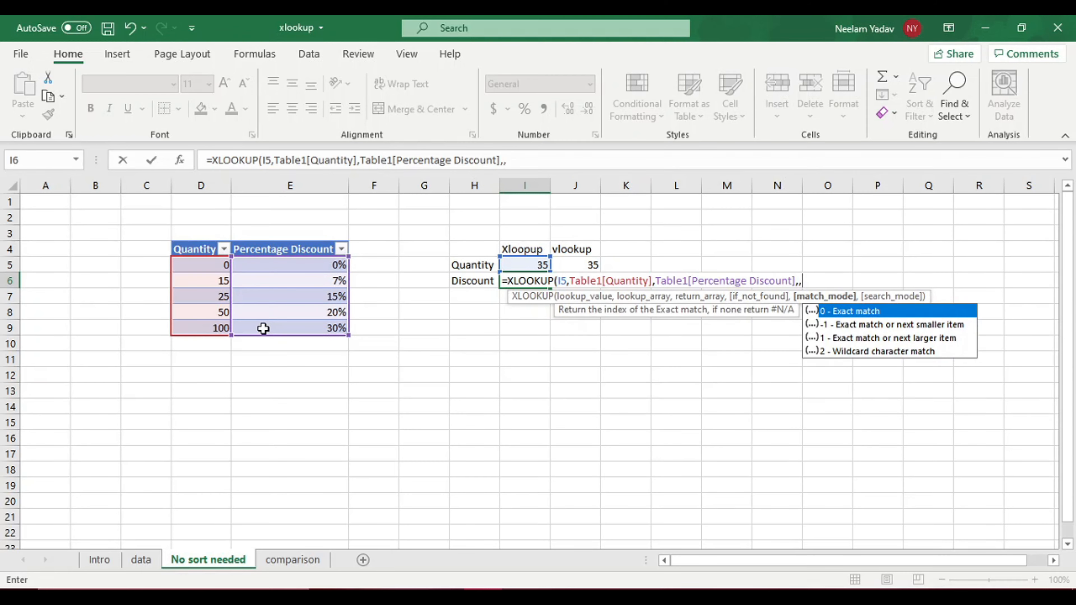
{"action": "double_click", "coordinate": [951, 328]}
{"action": "type", "text": ")"}
{"action": "key", "text": "Return"}
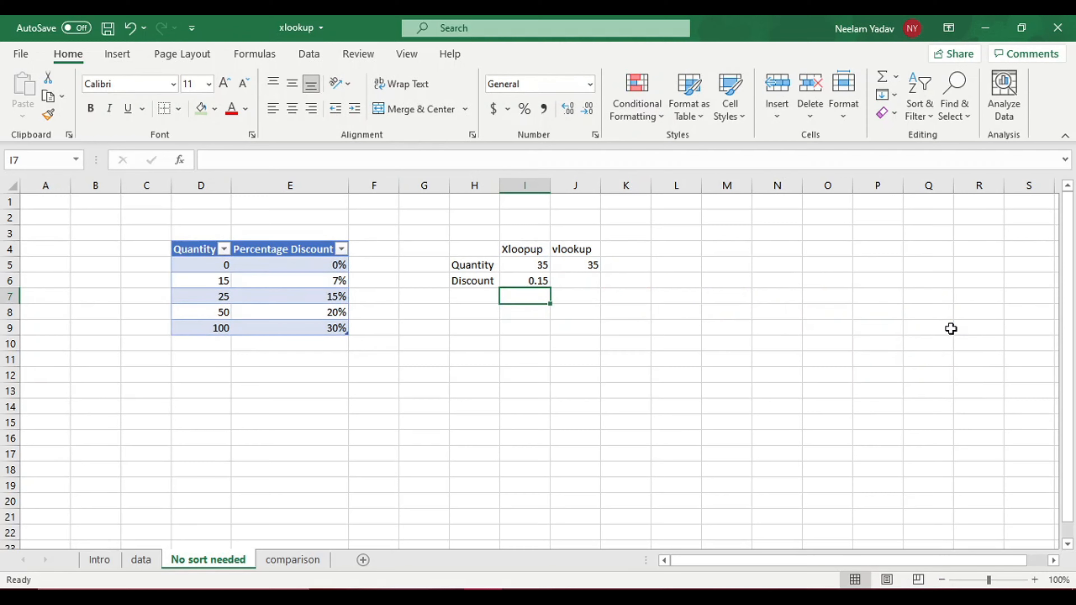
{"action": "left_click", "coordinate": [533, 281]}
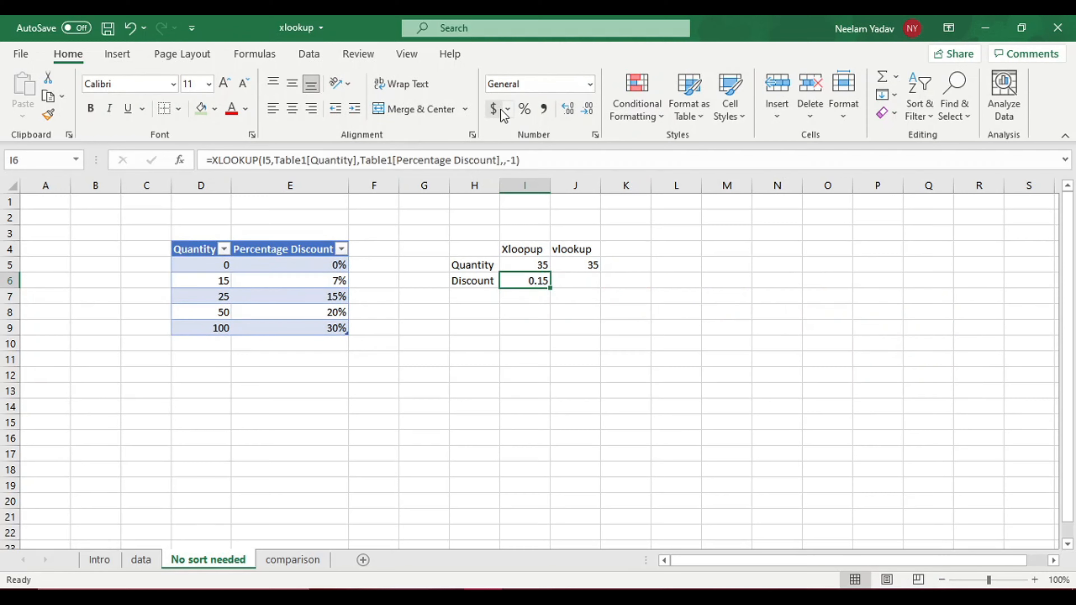
{"action": "left_click", "coordinate": [524, 109]}
Enter =VLOOKUP(J5,Table1,2) in J6 as an approximate-match discount lookup and format the result as a percentage
{"action": "left_click", "coordinate": [591, 280]}
{"action": "type", "text": "="}
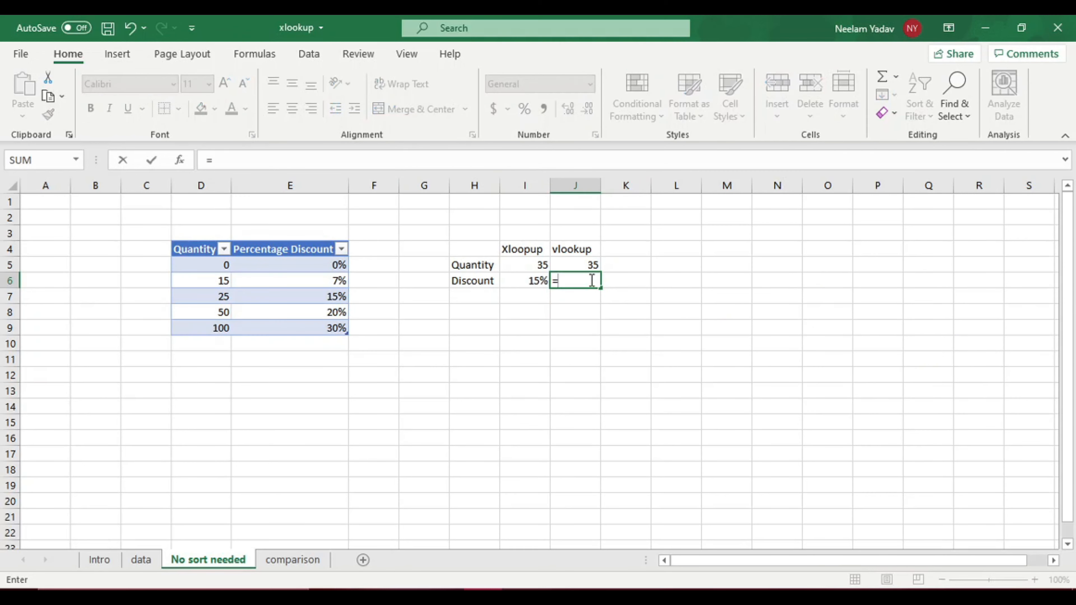
{"action": "type", "text": "vlo"}
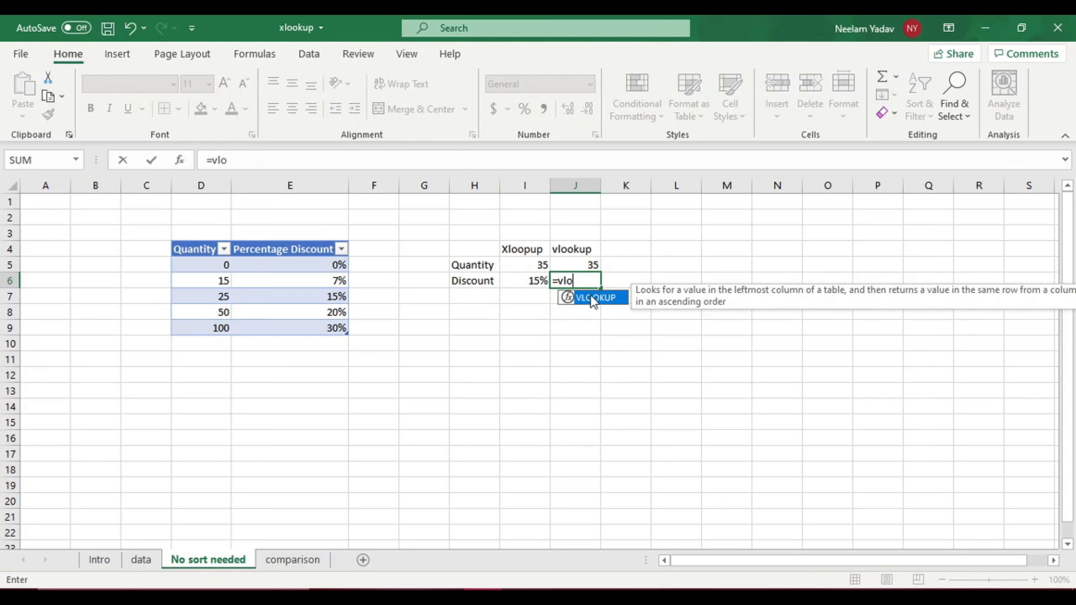
{"action": "double_click", "coordinate": [593, 299]}
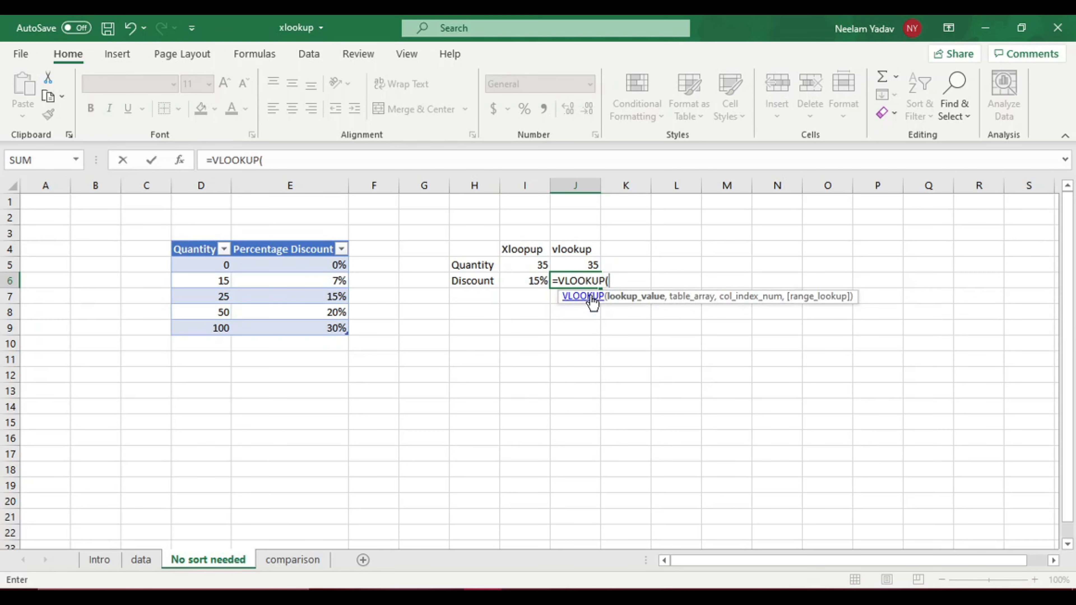
{"action": "left_click", "coordinate": [574, 266]}
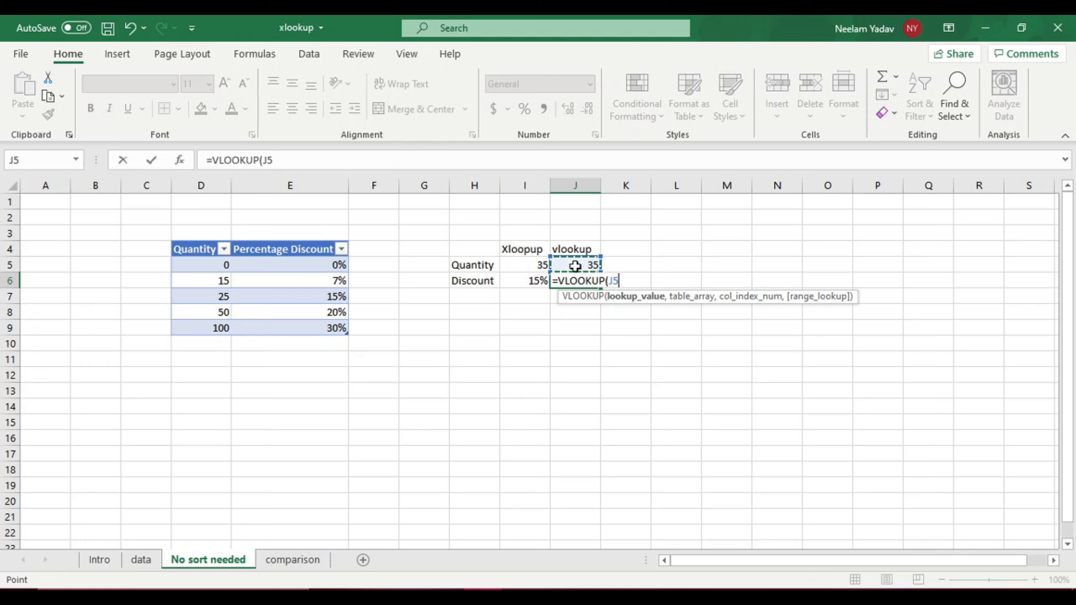
{"action": "type", "text": ","}
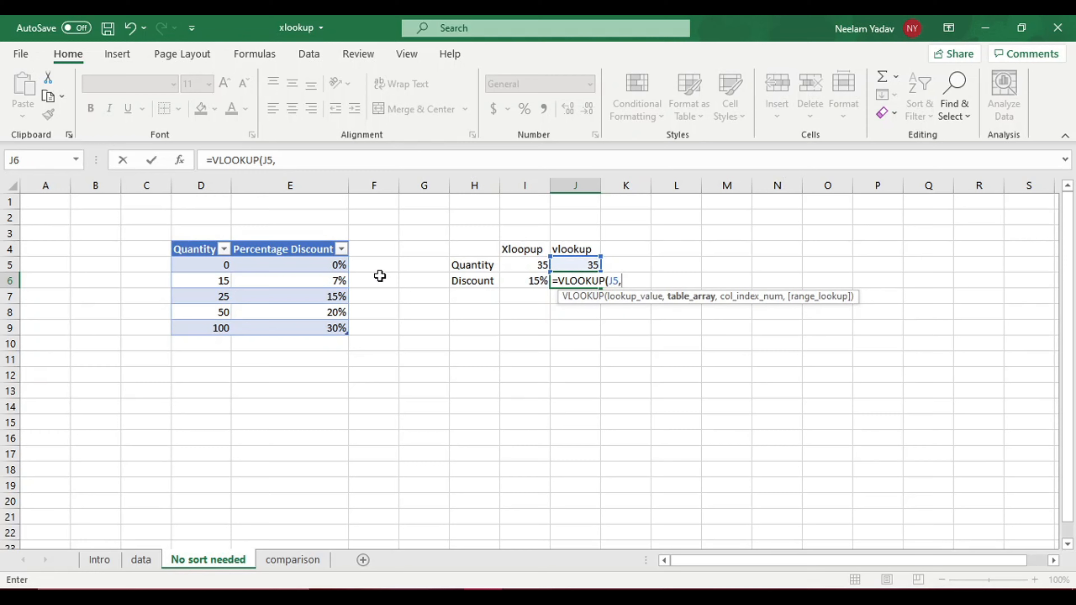
{"action": "left_click_drag", "start_coordinate": [225, 264], "coordinate": [290, 330]}
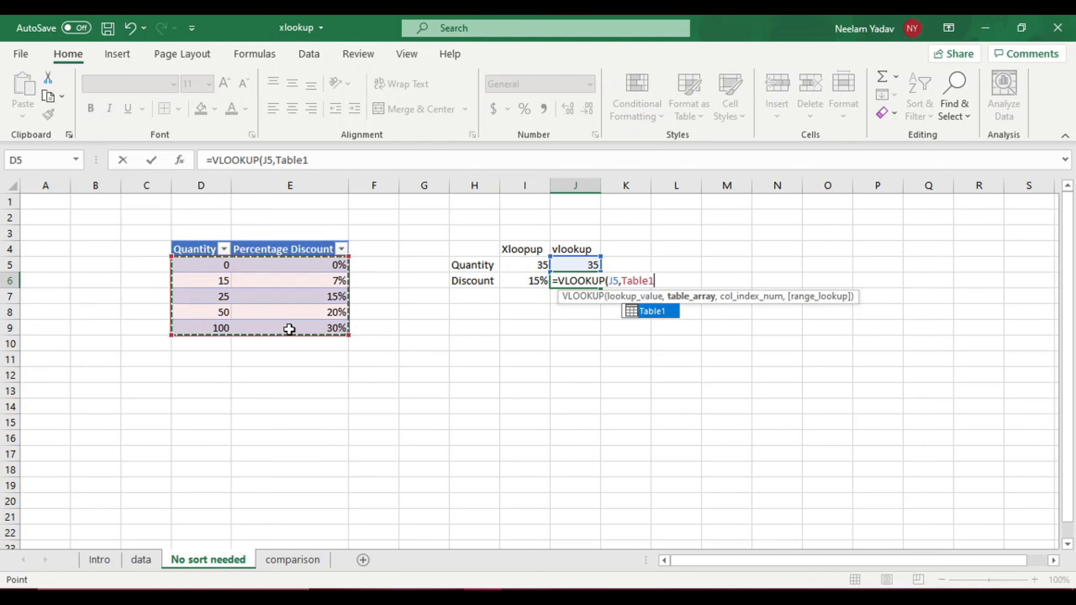
{"action": "type", "text": ","}
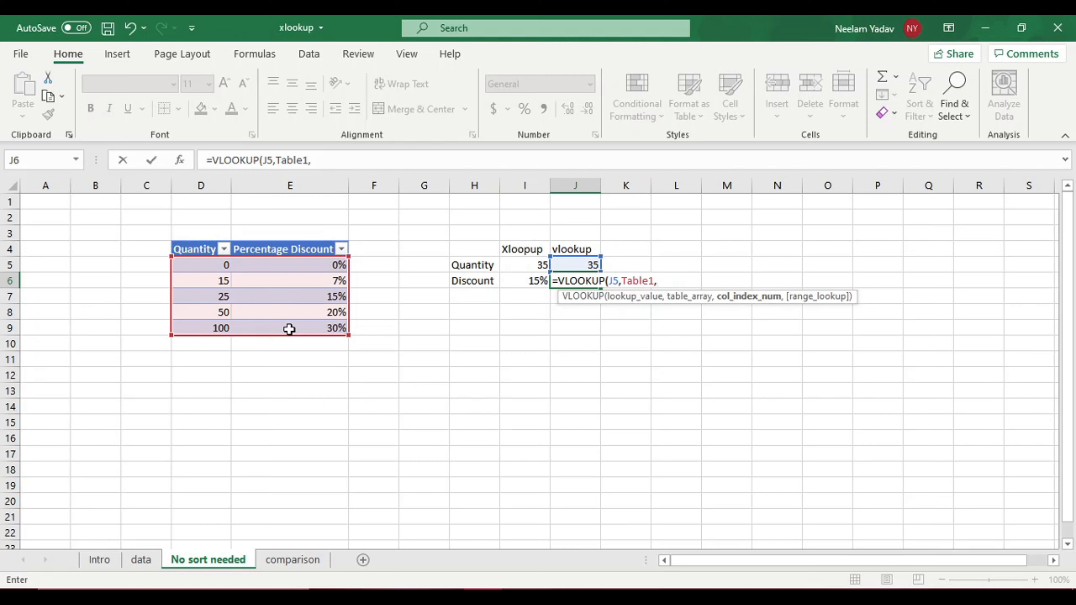
{"action": "type", "text": "2,"}
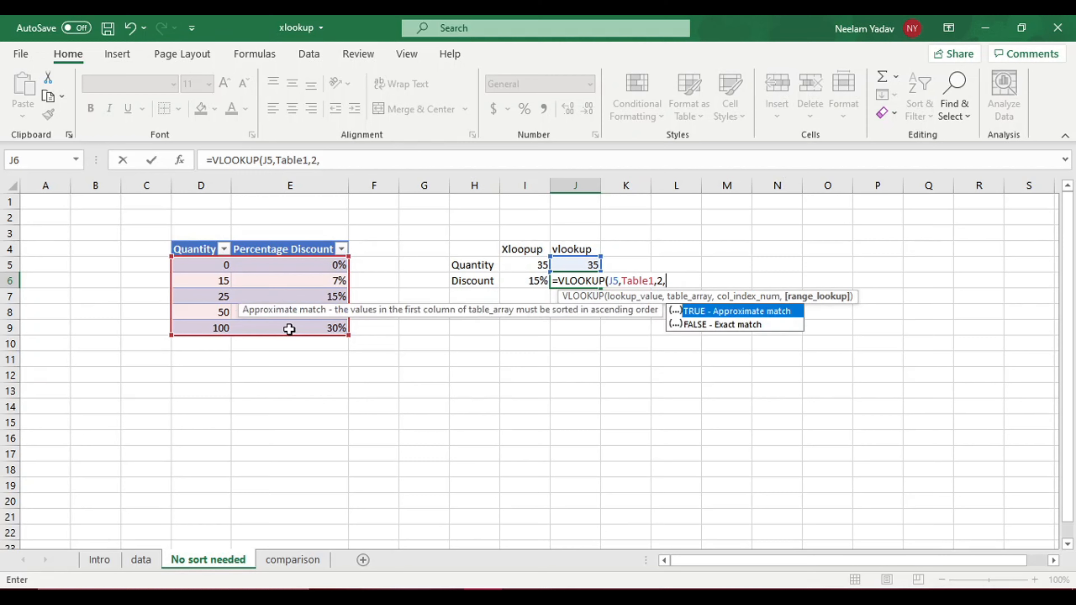
{"action": "key", "text": "BackSpace"}
{"action": "key", "text": "Return"}
{"action": "left_click", "coordinate": [560, 279]}
{"action": "left_click", "coordinate": [525, 109]}
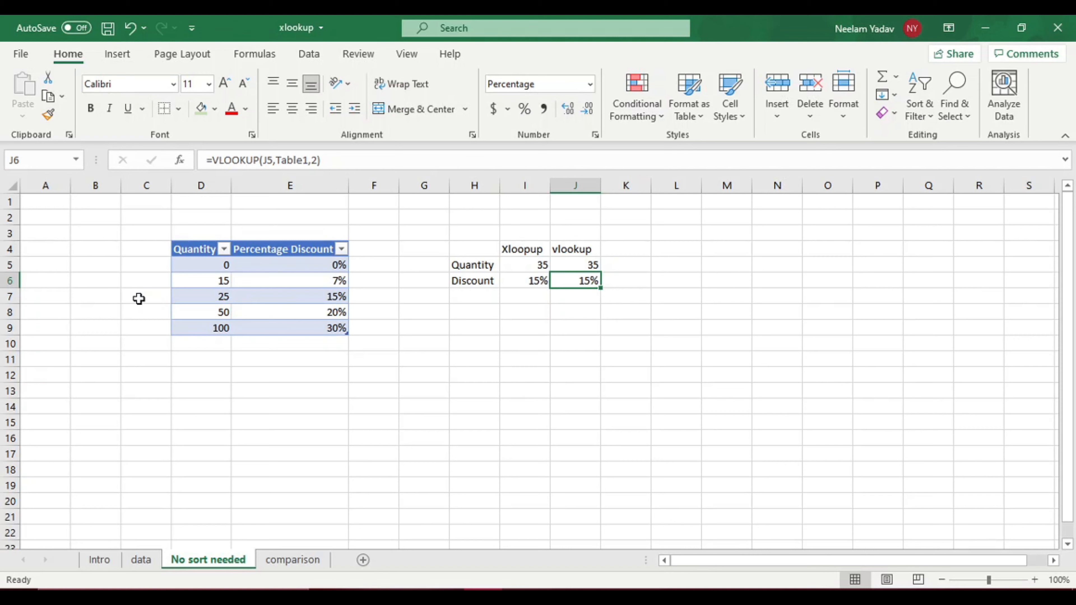
Swap the 15 and 25 quantity rows in the discount table, placing 25 with 15% in row 6 and 15 with 7% in row 7
{"action": "left_click", "coordinate": [199, 294]}
{"action": "left_click", "coordinate": [197, 279]}
{"action": "key", "text": "ctrl+v"}
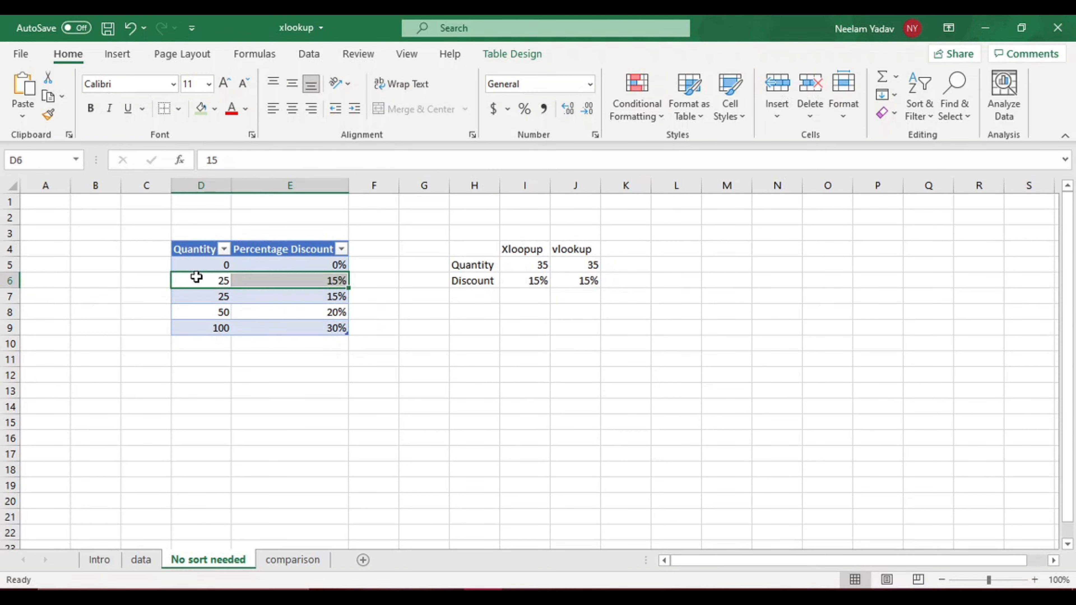
{"action": "left_click", "coordinate": [208, 299]}
{"action": "type", "text": "15"}
{"action": "key", "text": "Tab"}
{"action": "type", "text": "7"}
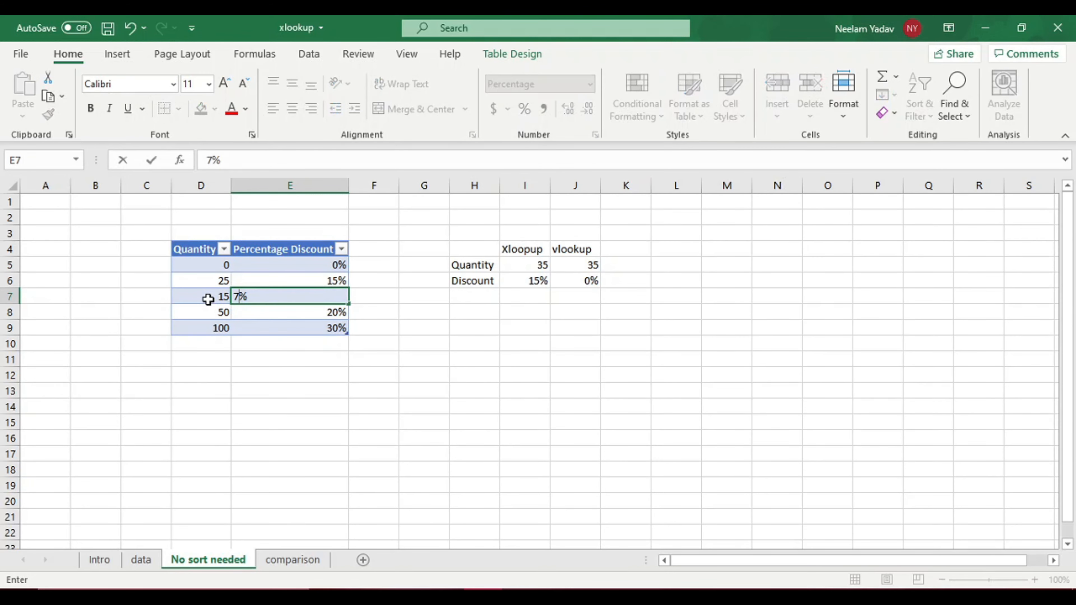
{"action": "left_click", "coordinate": [527, 354]}
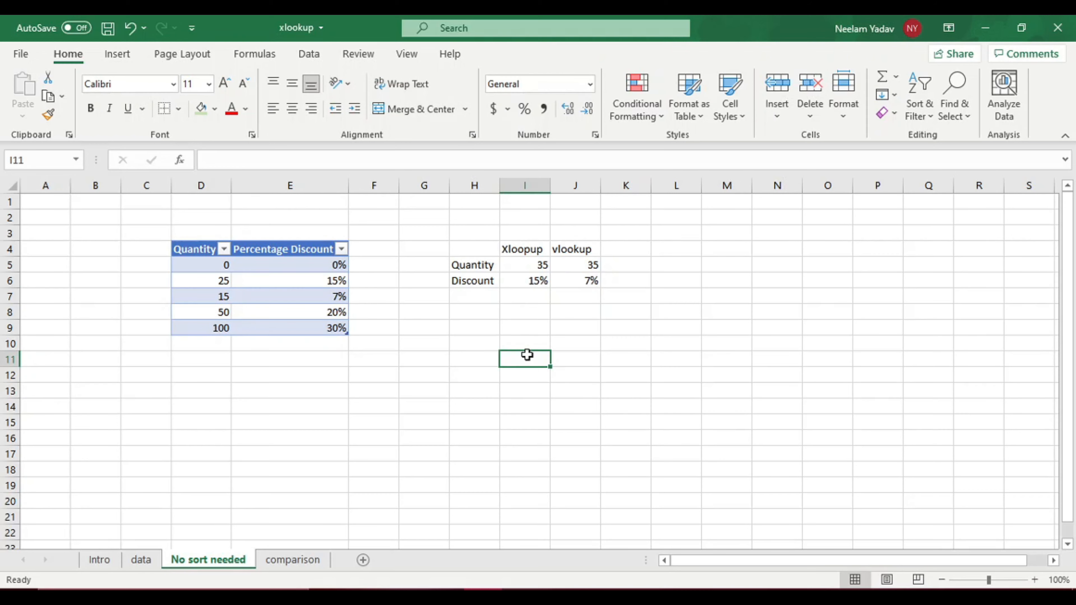
Inspect the XLOOKUP formula in I6, compare both discount results in H4:J6, and return to the advantages list on the comparison sheet
{"action": "left_click", "coordinate": [518, 283]}
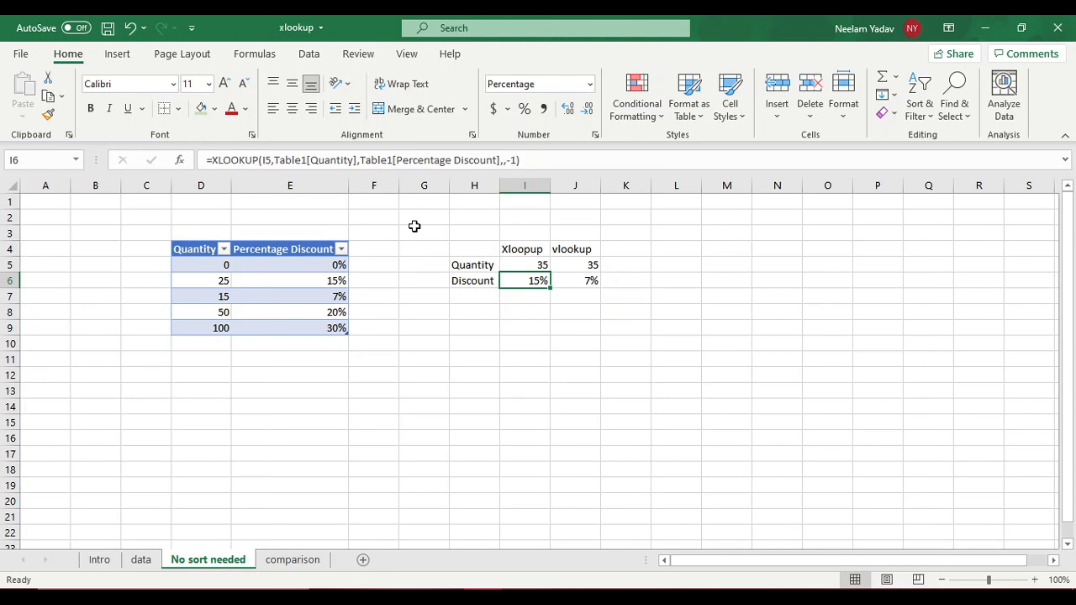
{"action": "left_click_drag", "start_coordinate": [461, 248], "coordinate": [577, 281]}
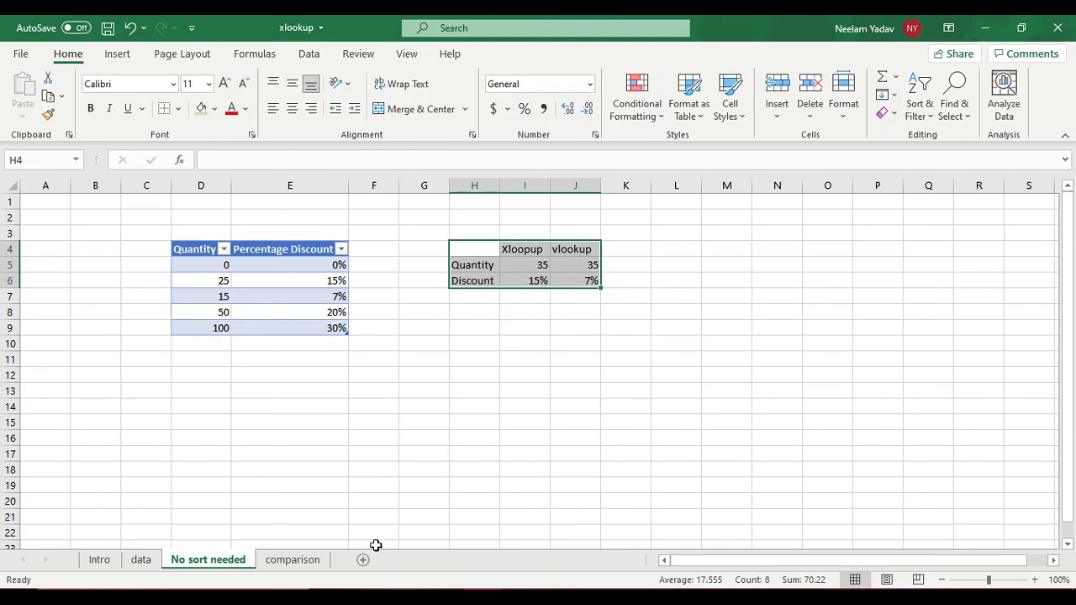
{"action": "left_click", "coordinate": [295, 559]}
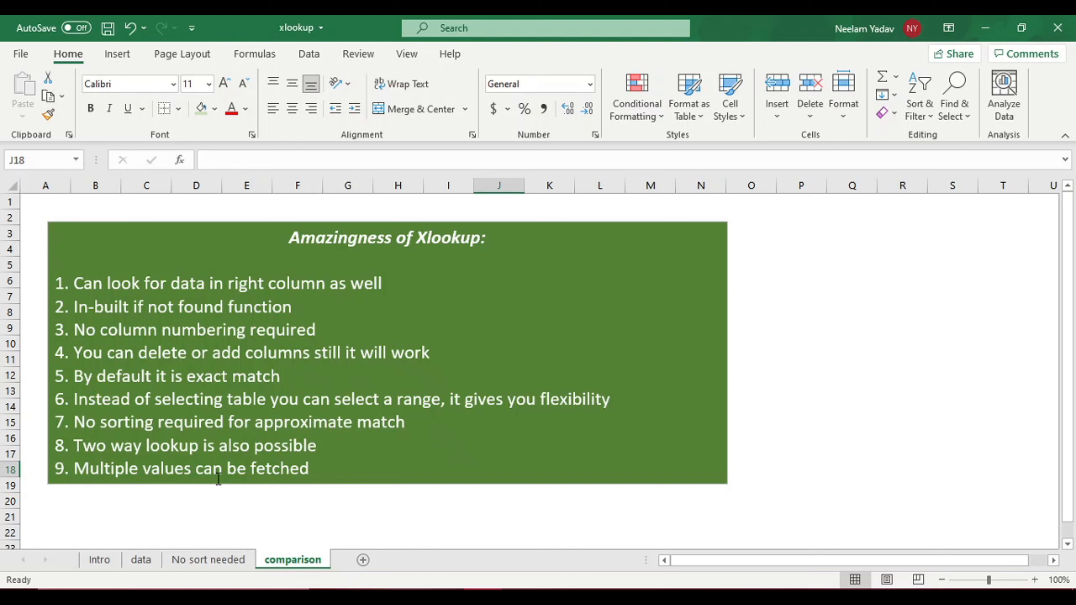
On the data sheet, start an XLOOKUP in J3 under Rep Name with the supplier ID in I3 as lookup value
{"action": "left_click", "coordinate": [146, 564]}
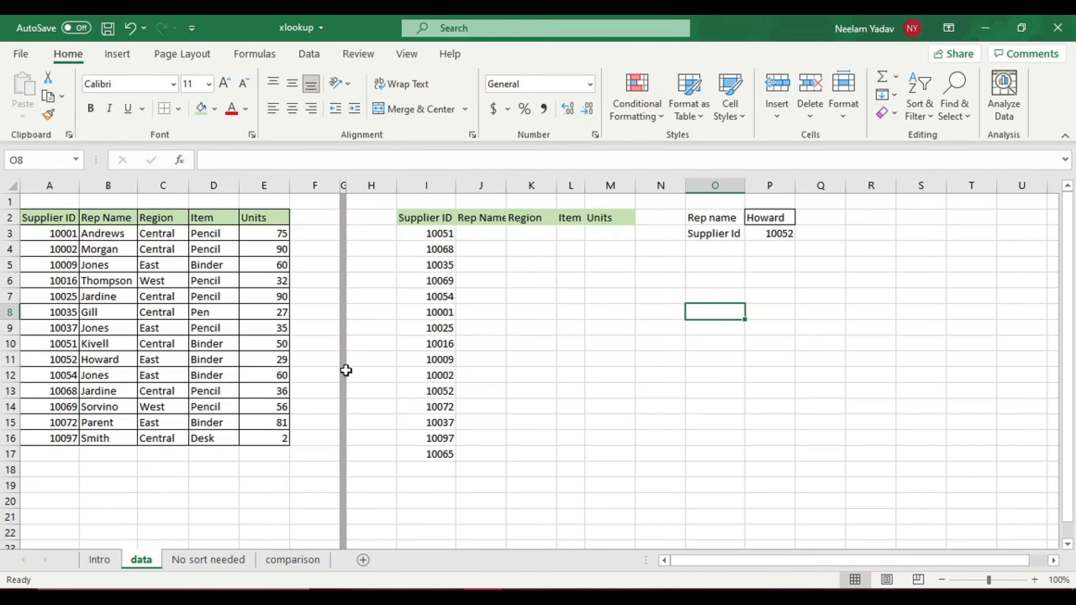
{"action": "left_click", "coordinate": [481, 234]}
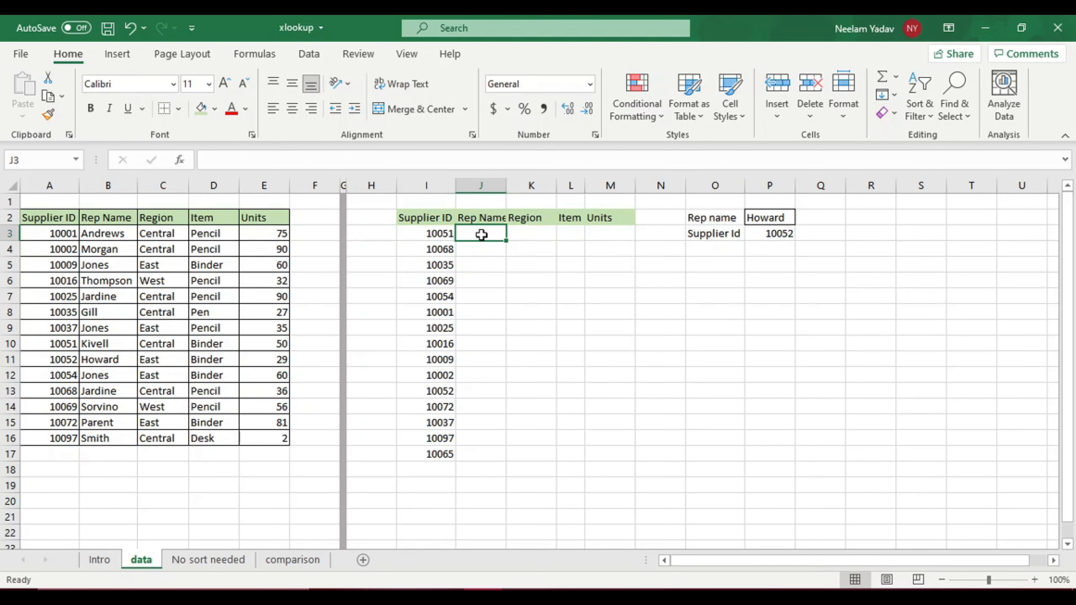
{"action": "type", "text": "="}
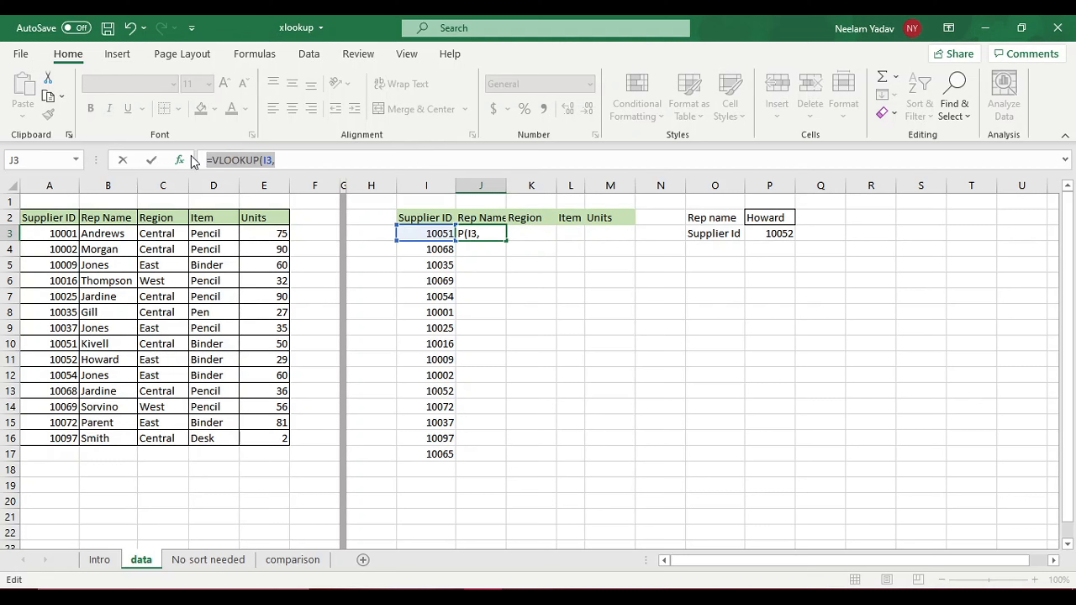
{"action": "type", "text": "="}
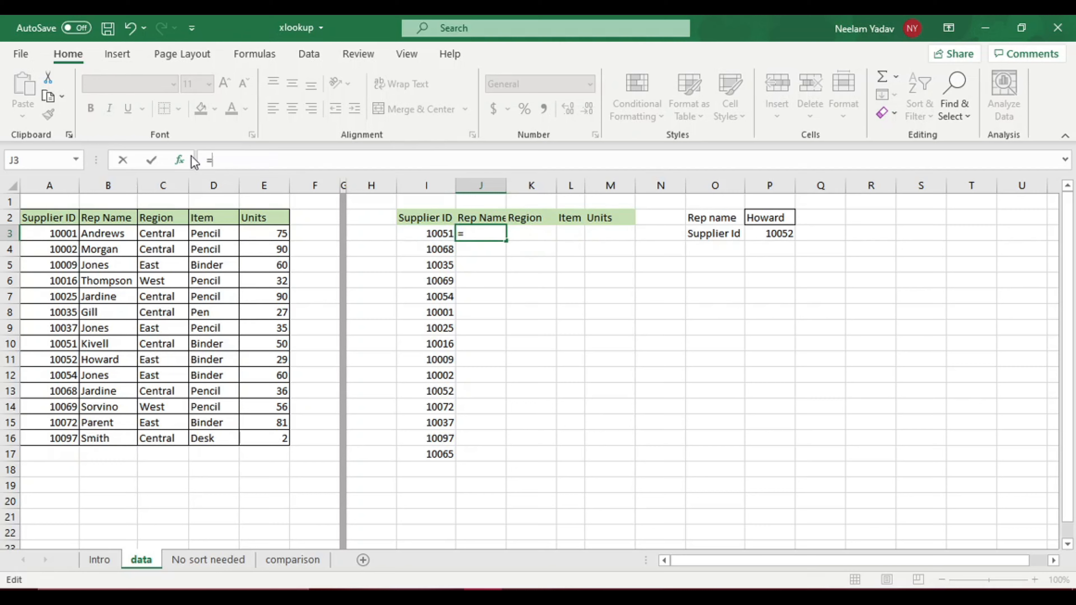
{"action": "type", "text": "xlo"}
{"action": "double_click", "coordinate": [238, 187]}
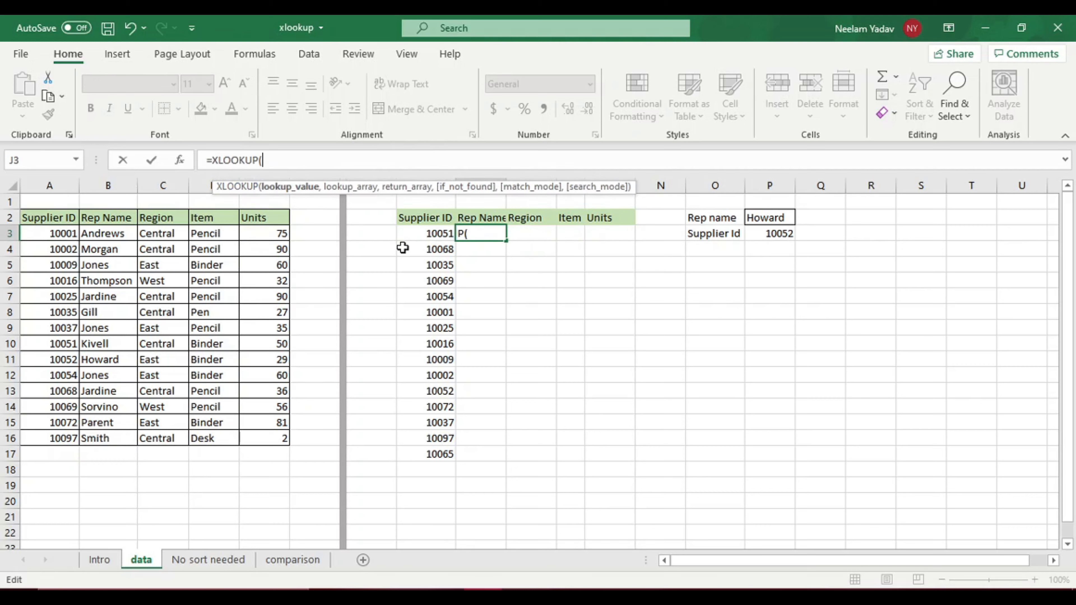
{"action": "left_click", "coordinate": [423, 233]}
{"action": "type", "text": ","}
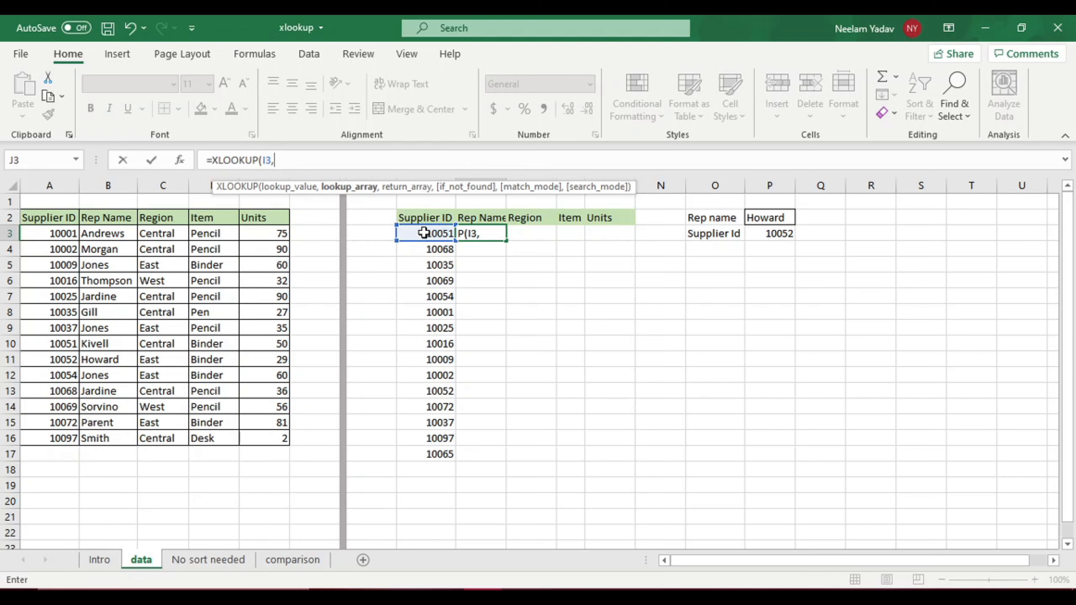
Complete J3's XLOOKUP with lookup array A3:A16, return array B3:E16 and exact match 0, and autofit the Item column L
{"action": "left_click_drag", "start_coordinate": [60, 233], "coordinate": [51, 438]}
{"action": "type", "text": ",E16"}
{"action": "left_click_drag", "start_coordinate": [101, 234], "coordinate": [248, 435]}
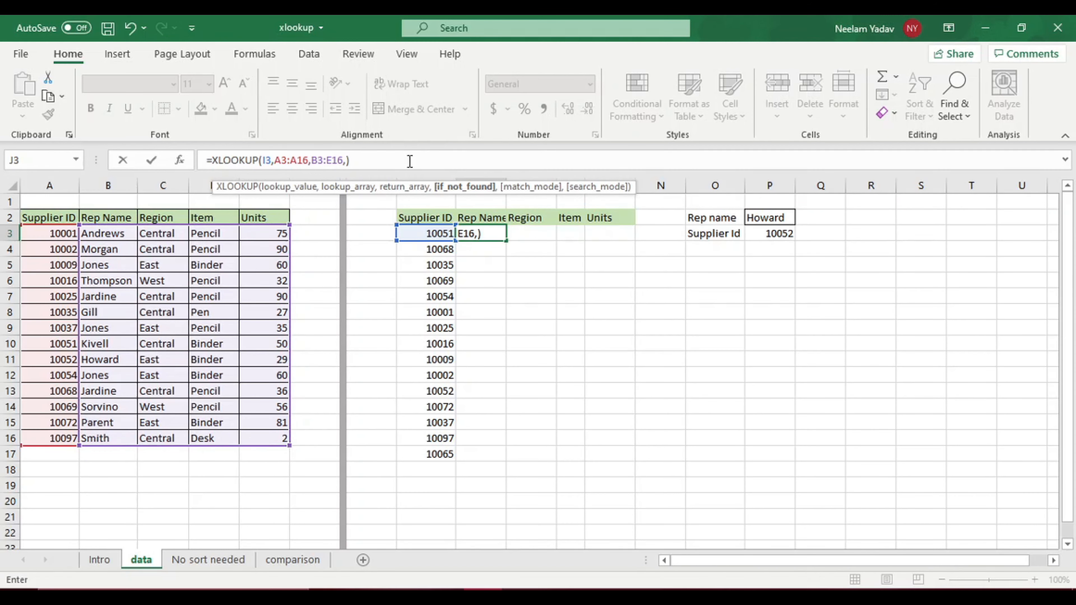
{"action": "type", "text": ",0"}
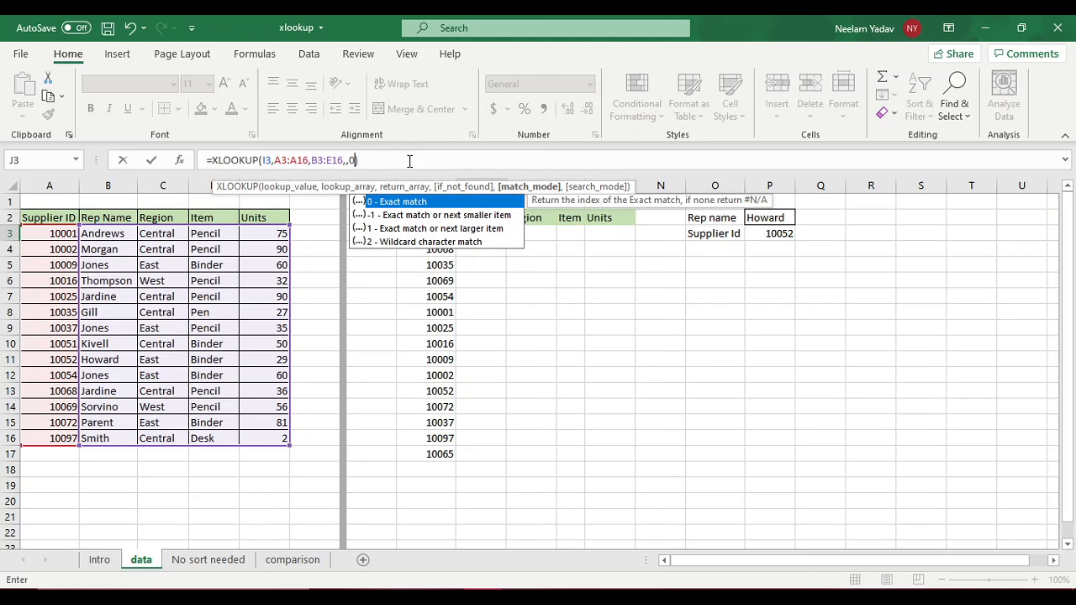
{"action": "key", "text": "Return"}
{"action": "left_click", "coordinate": [423, 161]}
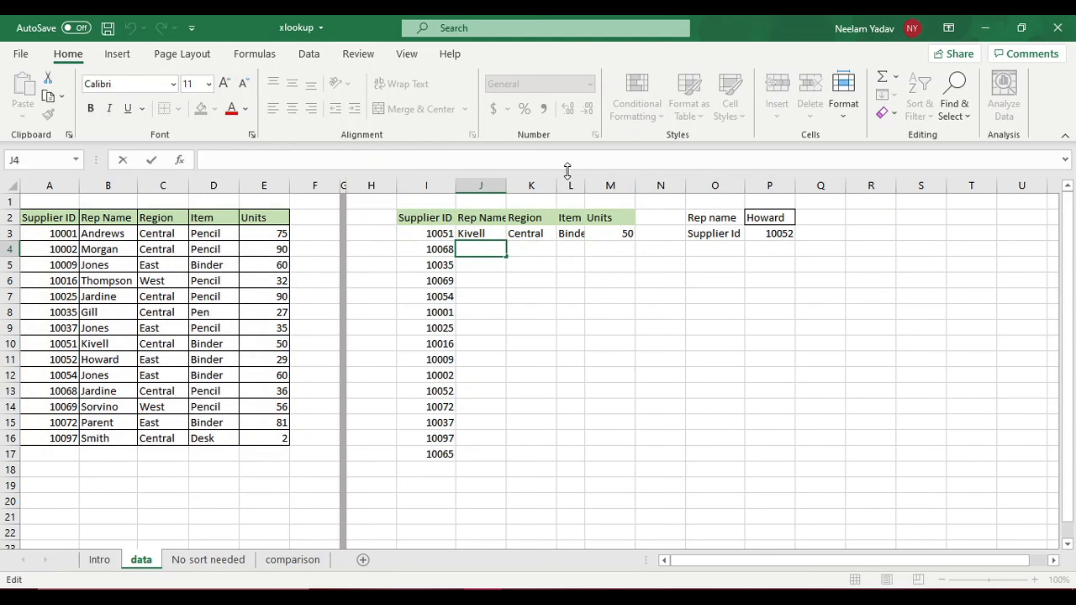
{"action": "double_click", "coordinate": [586, 183]}
In J3's XLOOKUP formula, make the return array absolute as $B$3:$E$16
{"action": "left_click", "coordinate": [481, 238]}
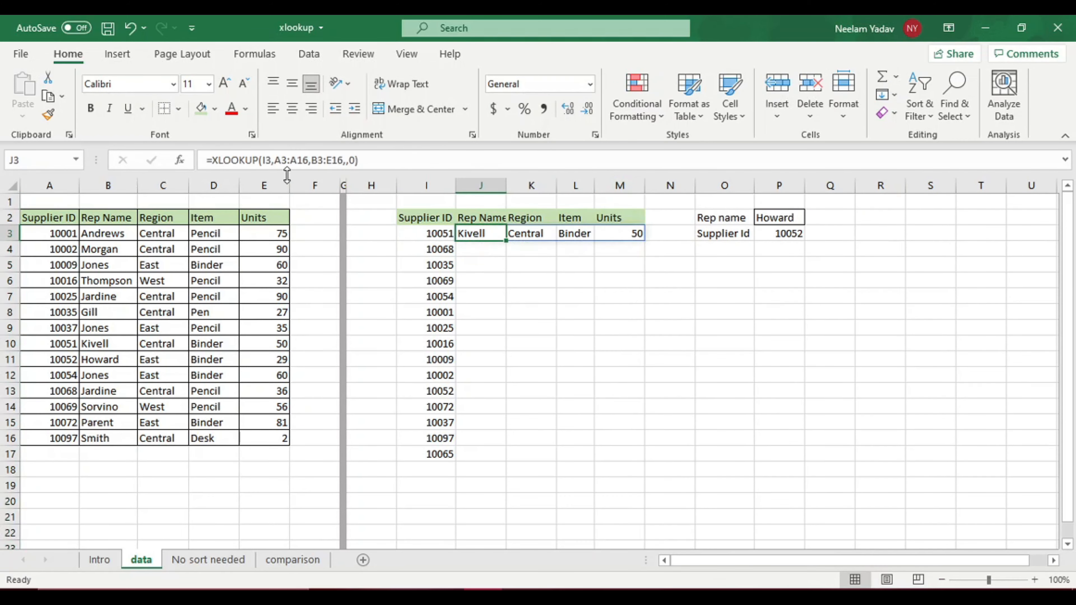
{"action": "left_click", "coordinate": [313, 160]}
{"action": "type", "text": "$"}
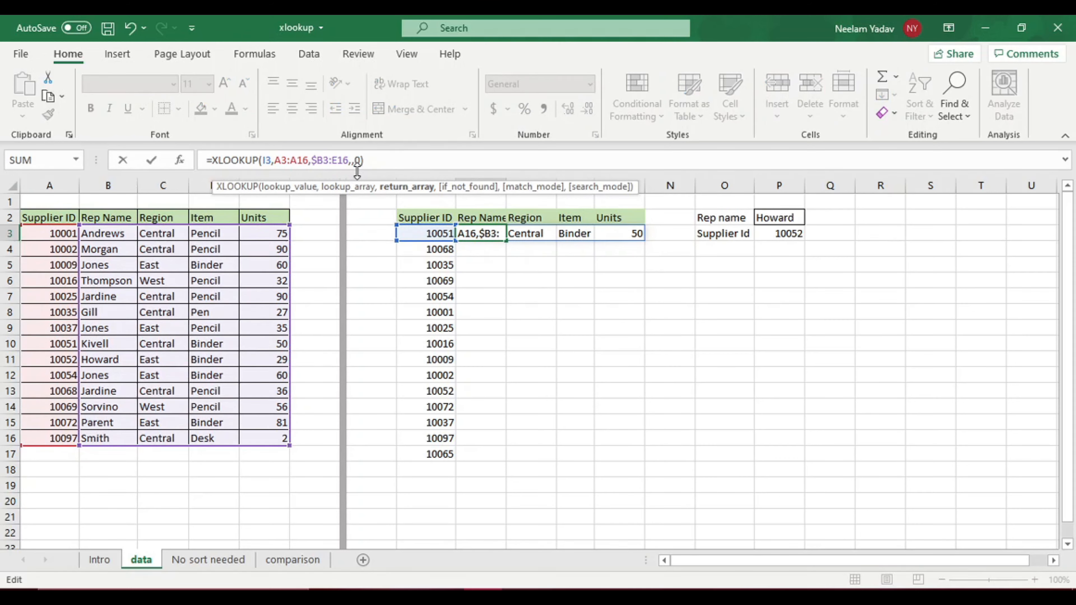
{"action": "key", "text": "Left"}
{"action": "type", "text": "$"}
{"action": "key", "text": "Right"}
{"action": "key", "text": "Right"}
{"action": "type", "text": "$B$"}
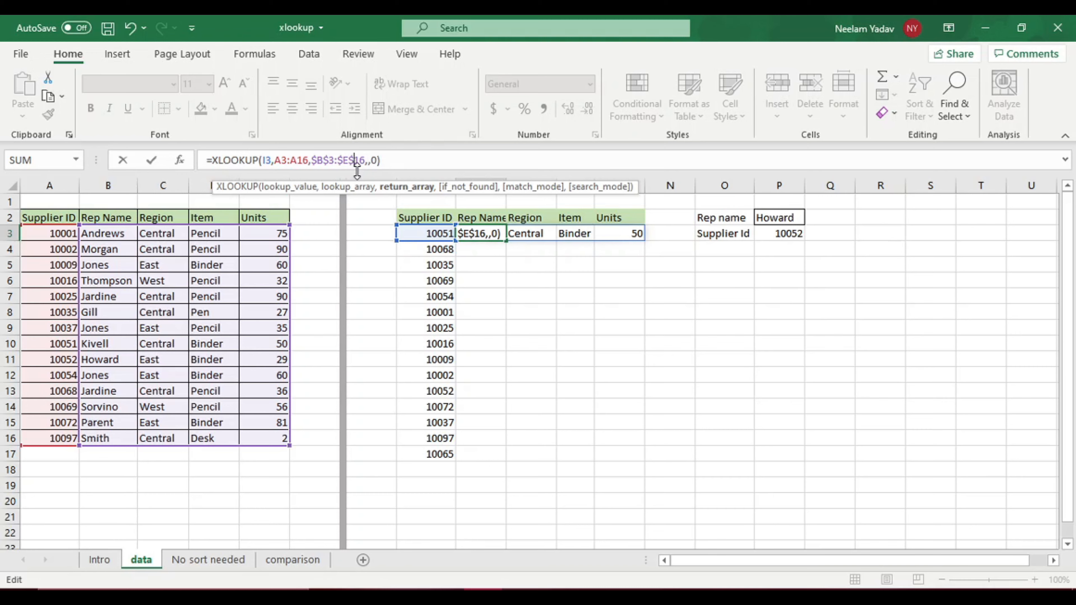
Make the lookup array in J3's formula absolute as $A$3:$A$16 and commit the edited formula
{"action": "key", "text": "Left"}
{"action": "key", "text": "Left"}
{"action": "key", "text": "Left"}
{"action": "key", "text": "Left"}
{"action": "key", "text": "Left"}
{"action": "key", "text": "Left"}
{"action": "key", "text": "Left"}
{"action": "key", "text": "Left"}
{"action": "key", "text": "Left"}
{"action": "key", "text": "Left"}
{"action": "key", "text": "Left"}
{"action": "type", "text": "$A"}
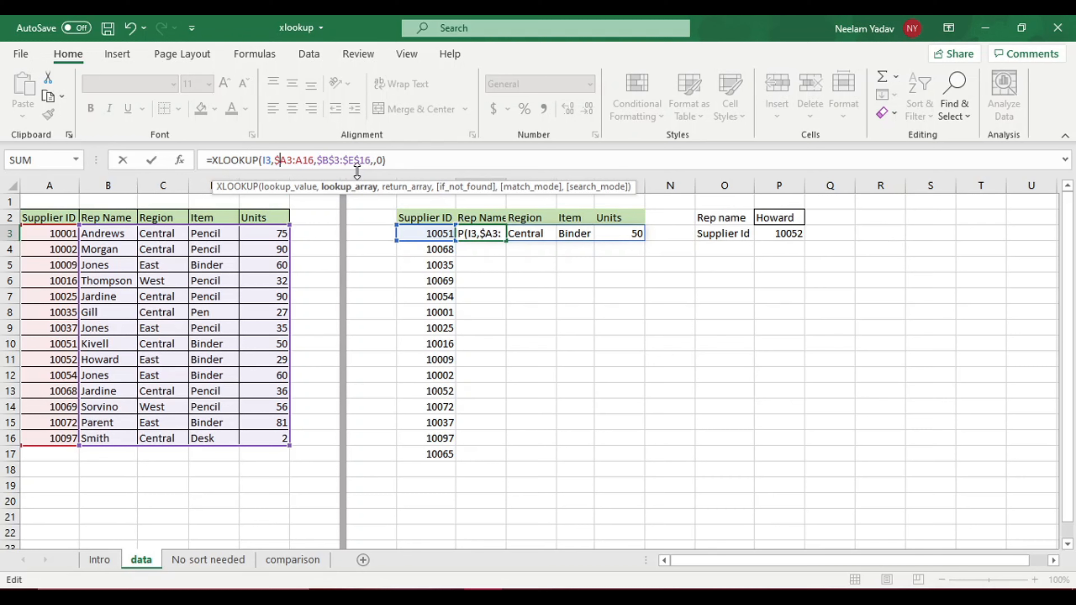
{"action": "type", "text": "$"}
{"action": "key", "text": "Right"}
{"action": "key", "text": "Right"}
{"action": "type", "text": "$"}
{"action": "key", "text": "Right"}
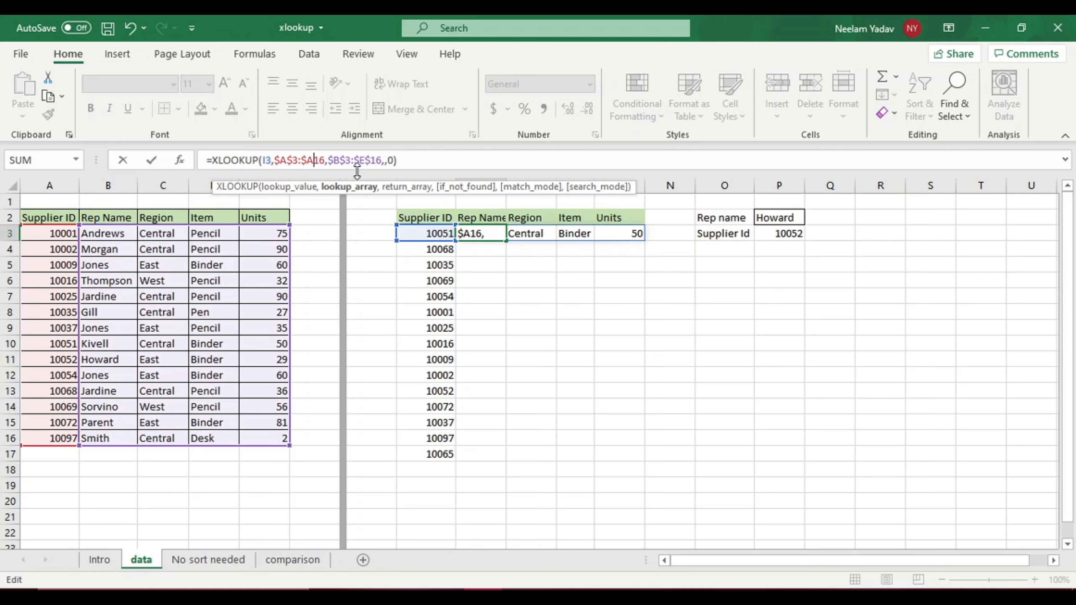
{"action": "type", "text": "$"}
{"action": "left_click", "coordinate": [419, 160]}
{"action": "left_click", "coordinate": [493, 287]}
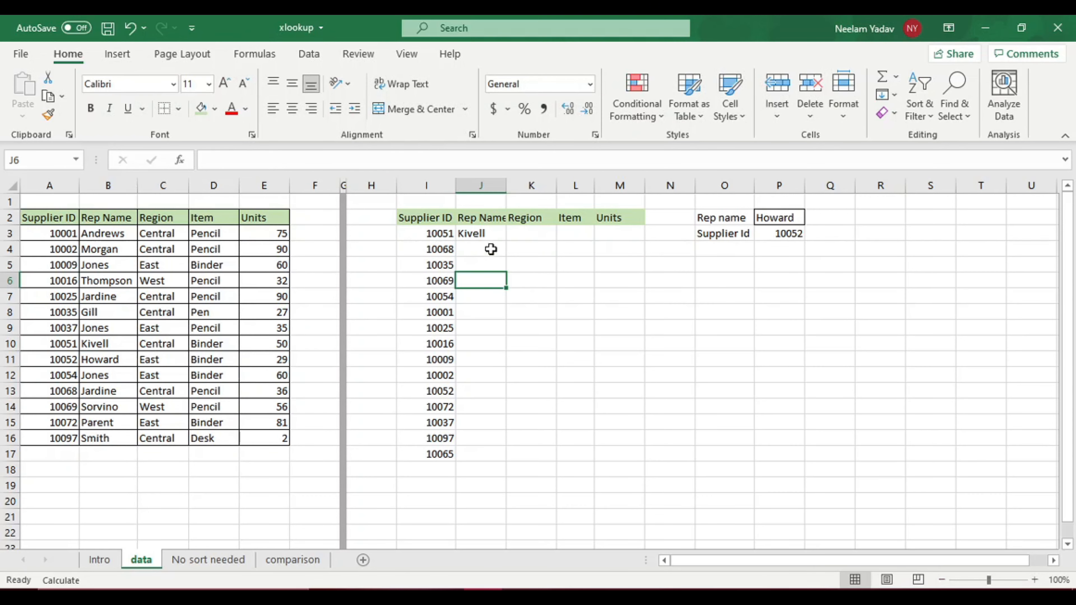
Fill the XLOOKUP formula from J3 down through J17 for all listed supplier IDs
{"action": "left_click", "coordinate": [487, 234]}
{"action": "left_click_drag", "start_coordinate": [505, 241], "coordinate": [500, 461]}
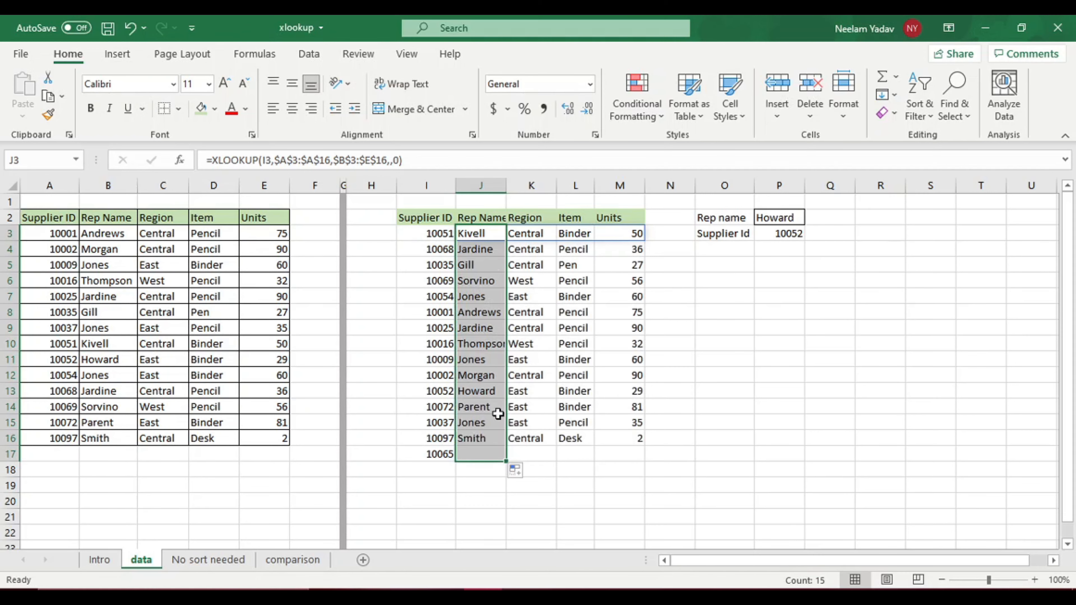
{"action": "left_click", "coordinate": [427, 454]}
Compare the formula behind spilled cell K3 with the one in J3, and open J3's formula to examine its referenced ranges
{"action": "left_click", "coordinate": [530, 234]}
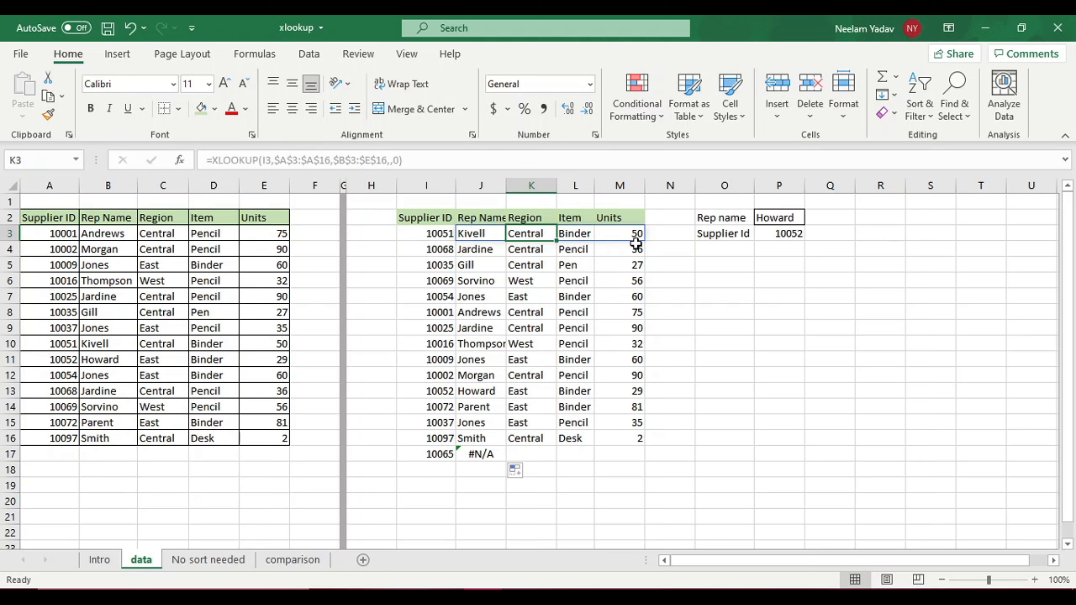
{"action": "left_click", "coordinate": [473, 231]}
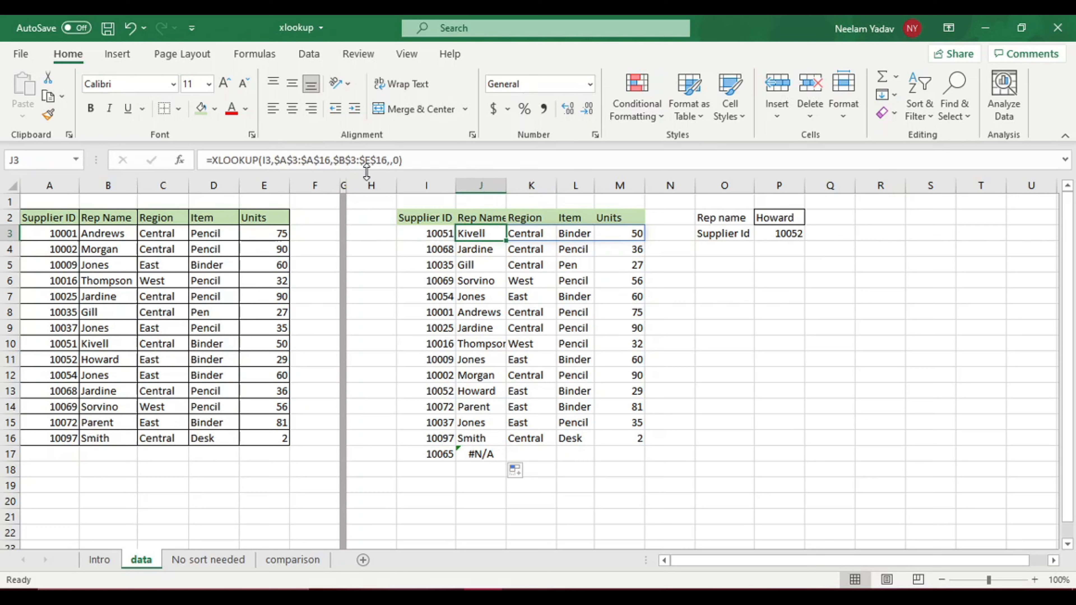
{"action": "left_click", "coordinate": [356, 159]}
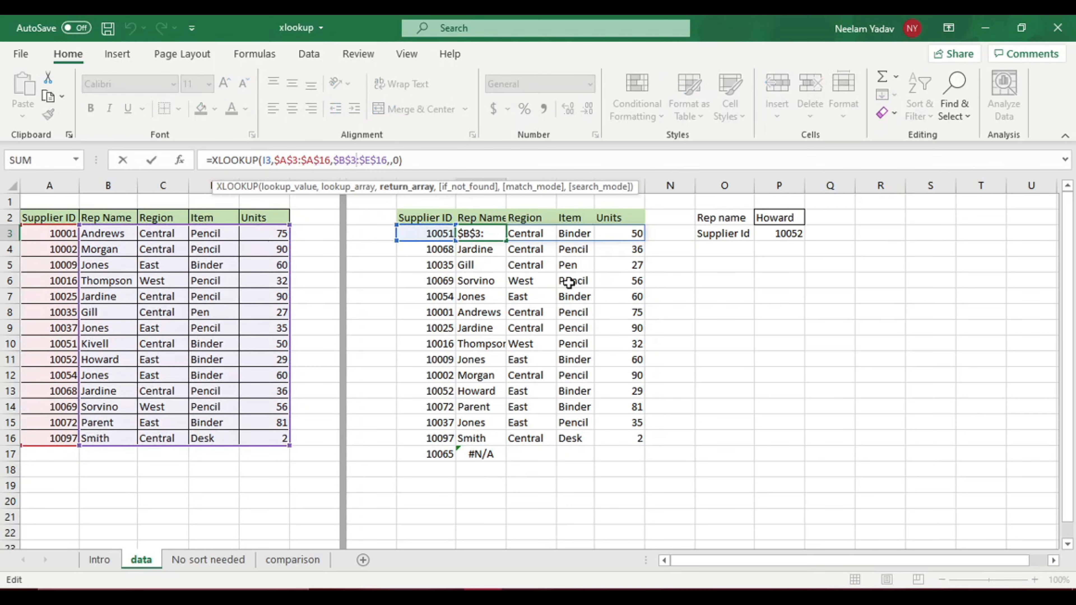